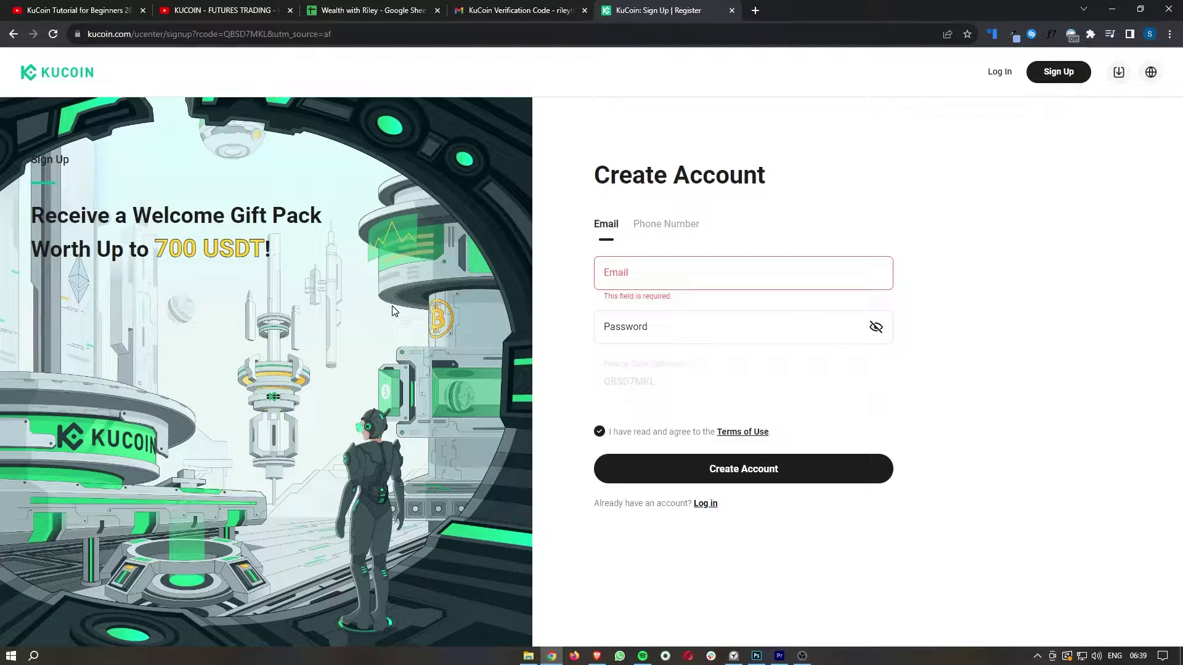
Highlight the 700 USDT welcome gift heading on the sign-up page
left_click_drag(31, 215, 294, 256)
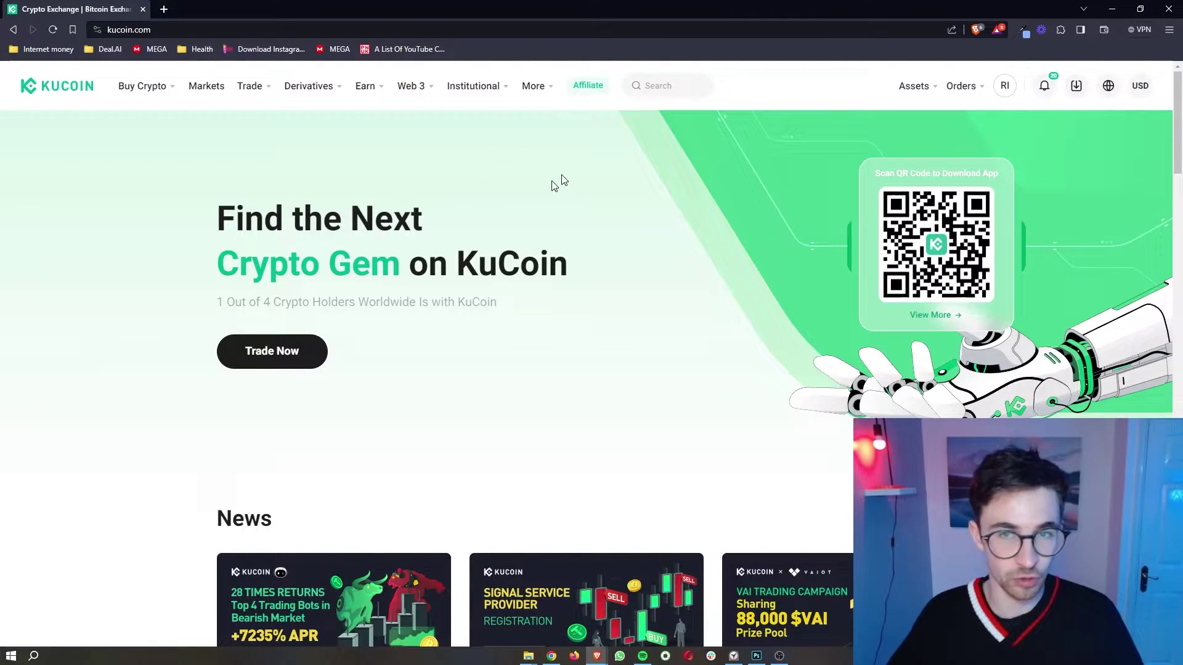
Open the Trading Account holdings from the Assets overview
mouse_move(912, 86)
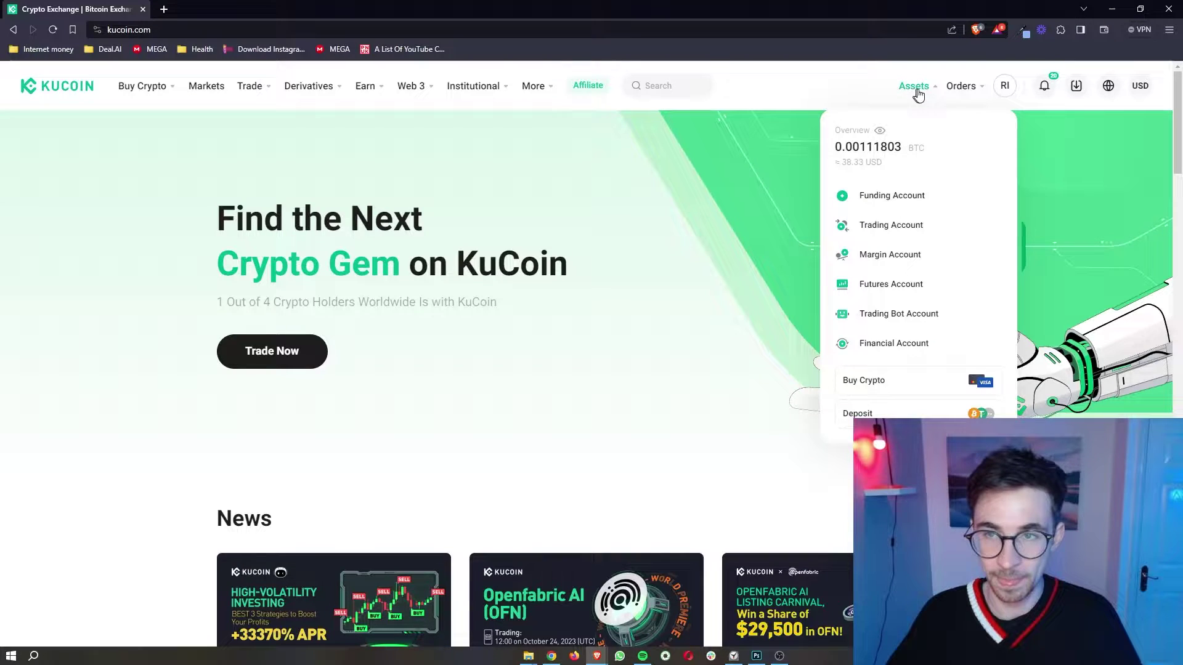
left_click(869, 167)
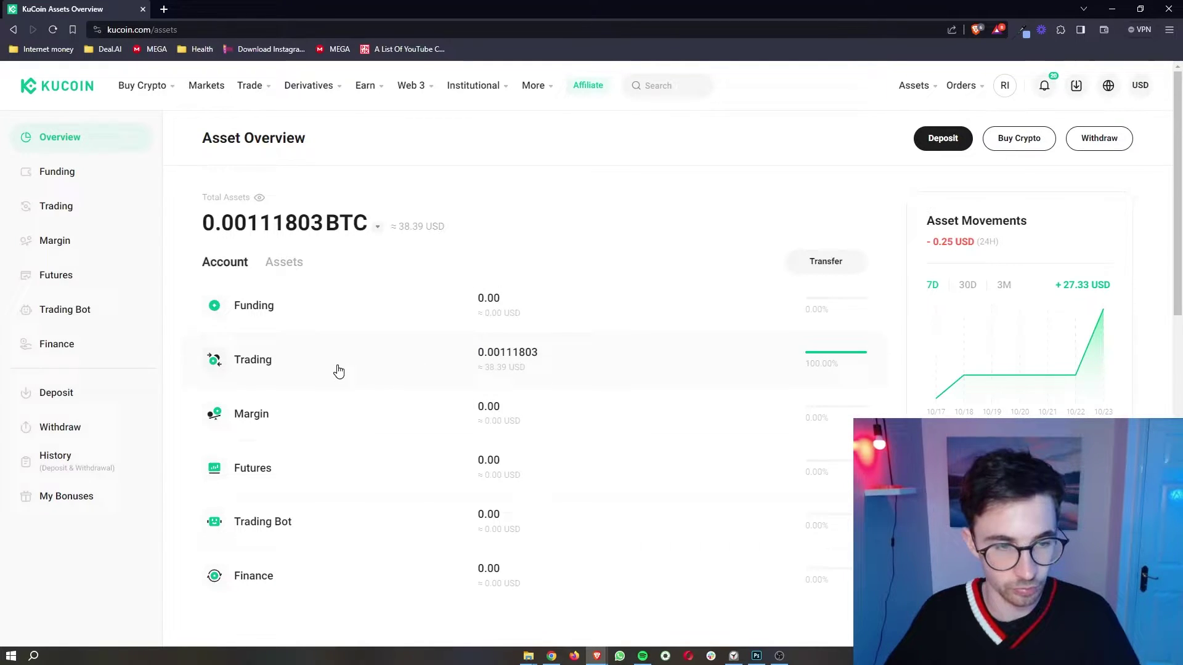
left_click(339, 370)
scroll(450, 345, "down", 1)
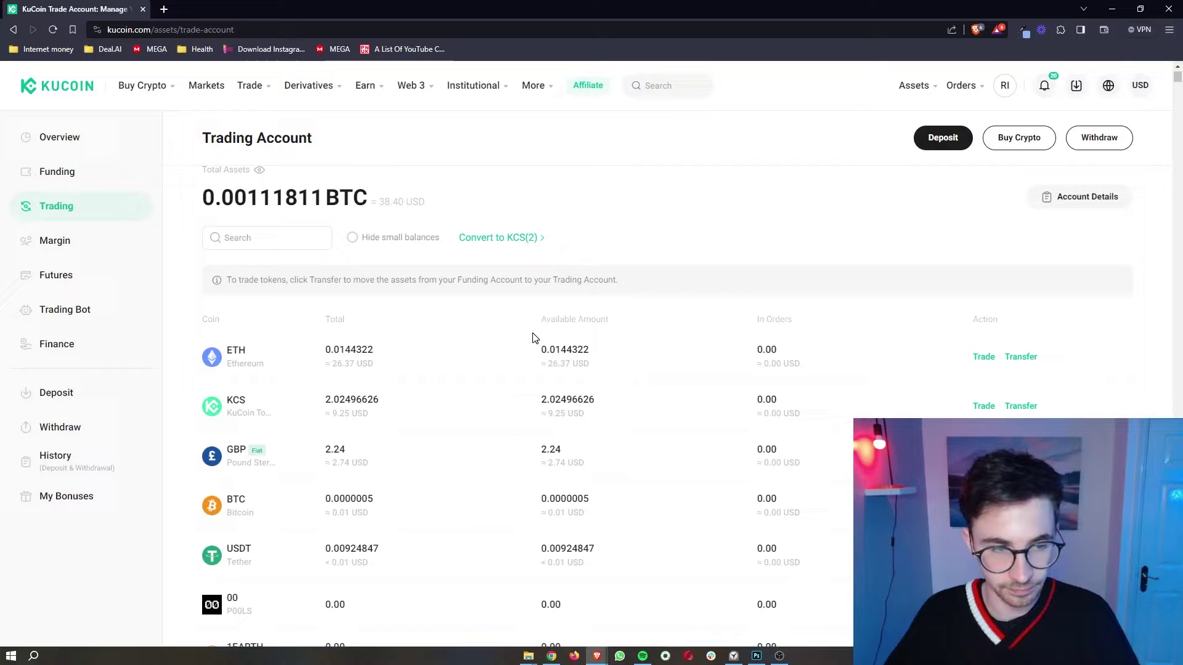
Transfer the full 0.0144322 ETH balance from the Trading to the Funding Account
left_click(1021, 357)
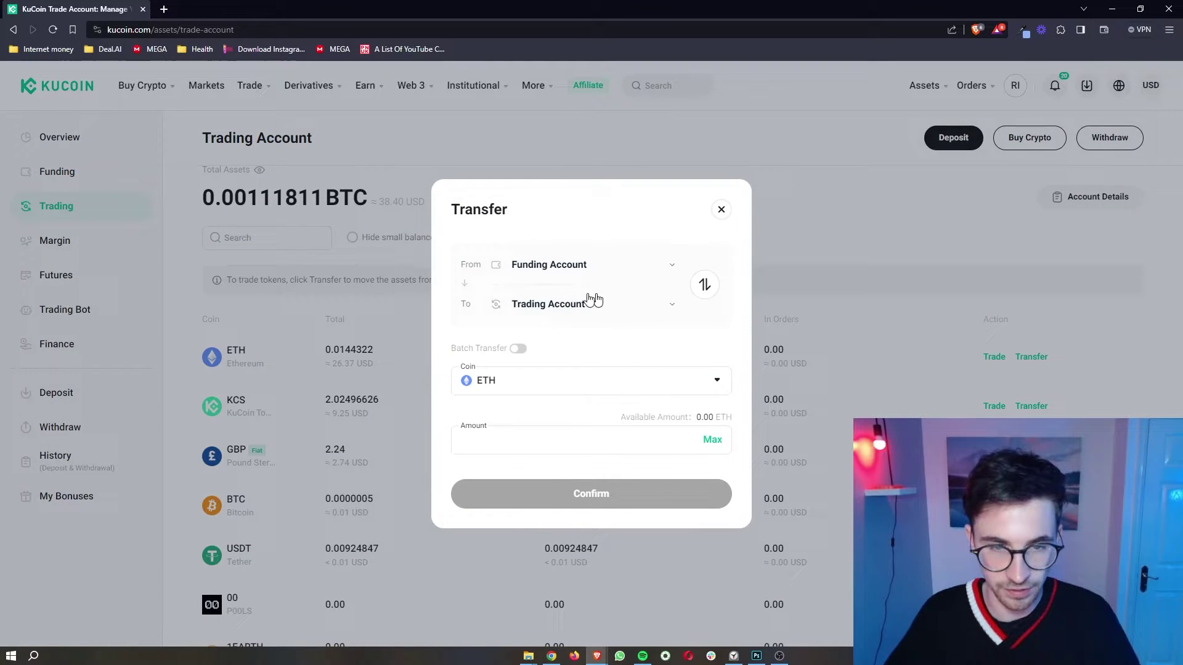
left_click(703, 285)
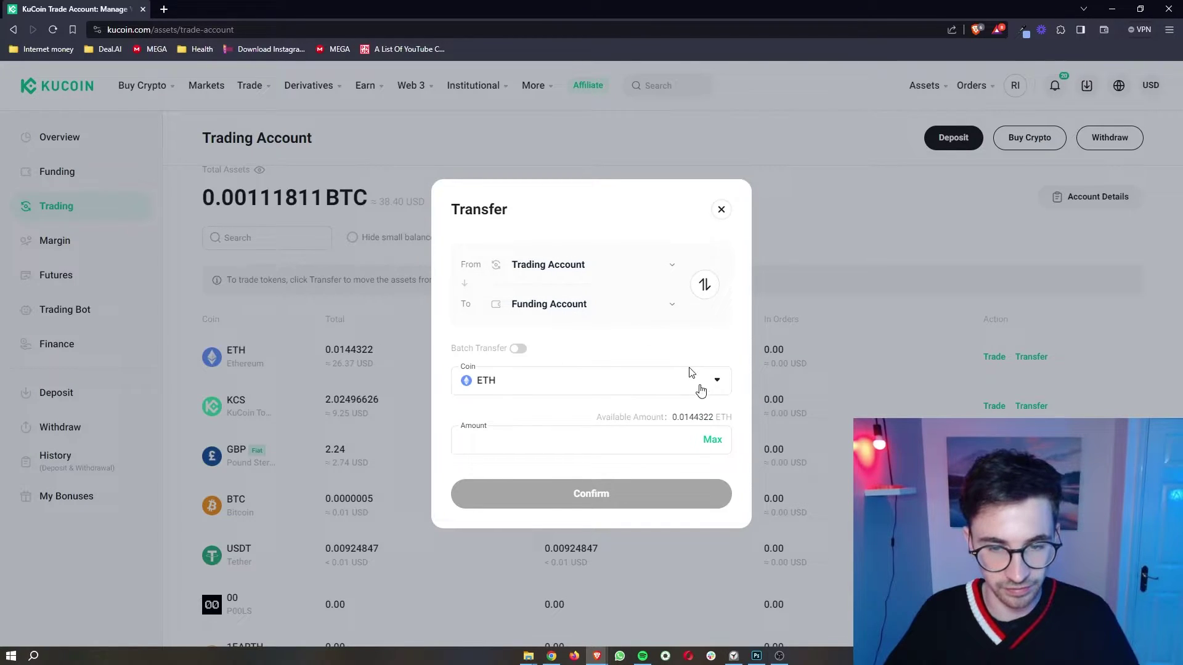
left_click(712, 440)
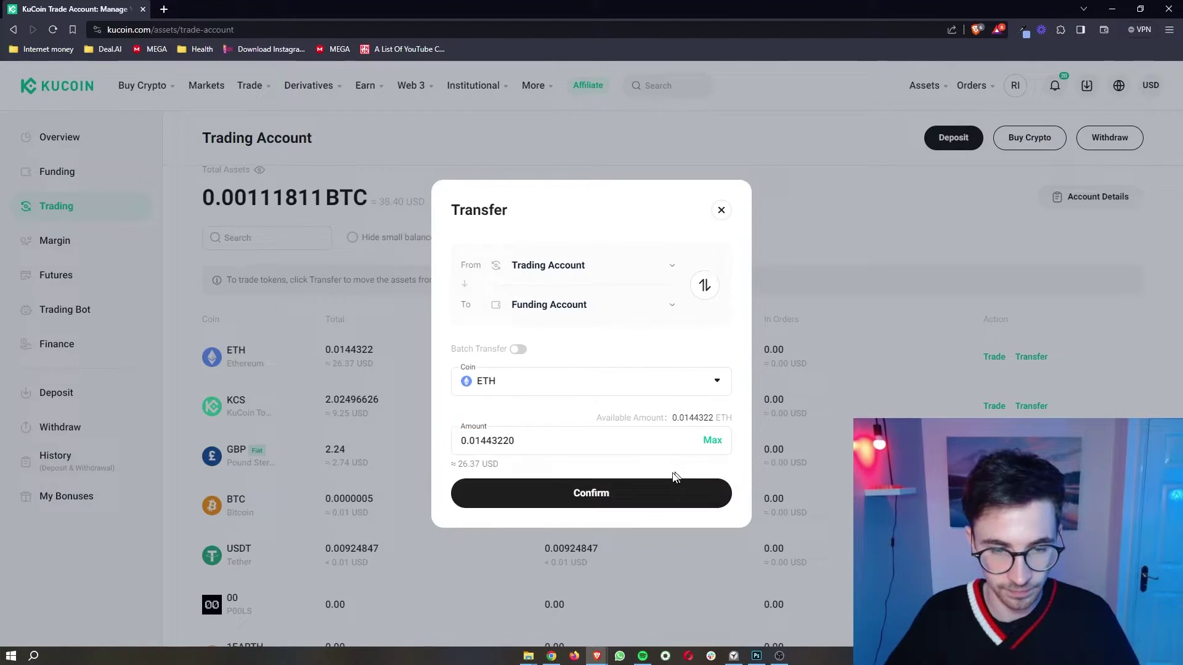
left_click(616, 492)
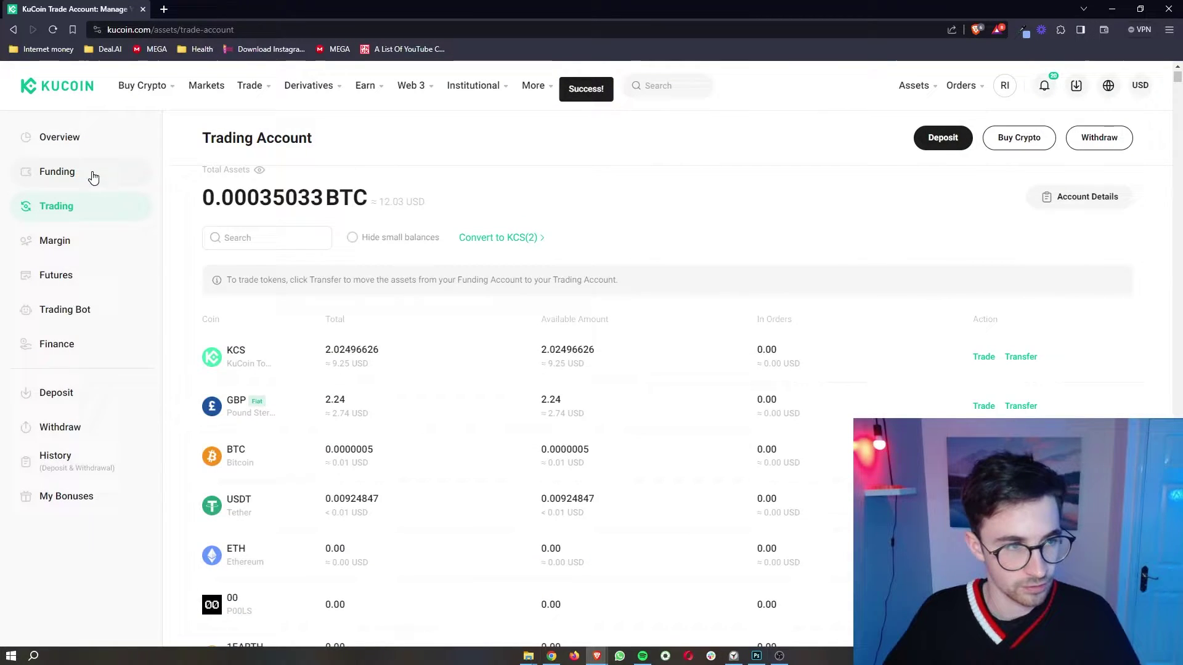
View the Funding Account holdings, then go to Crypto Lending via the homepage Earn menu
left_click(58, 179)
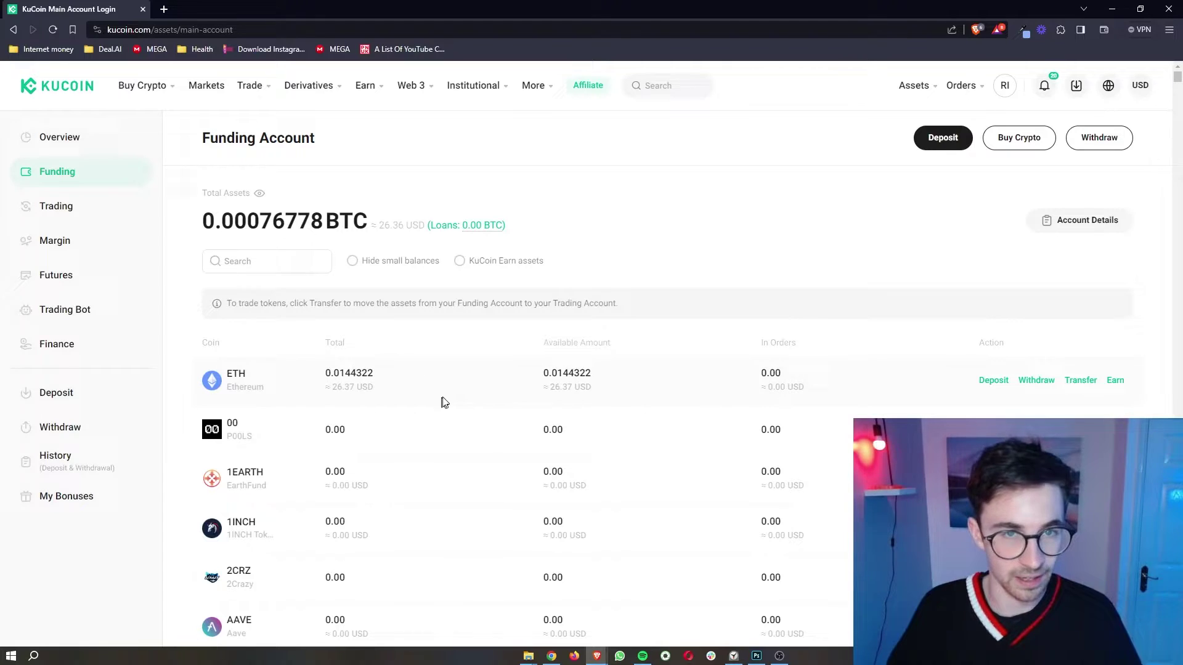
left_click(80, 86)
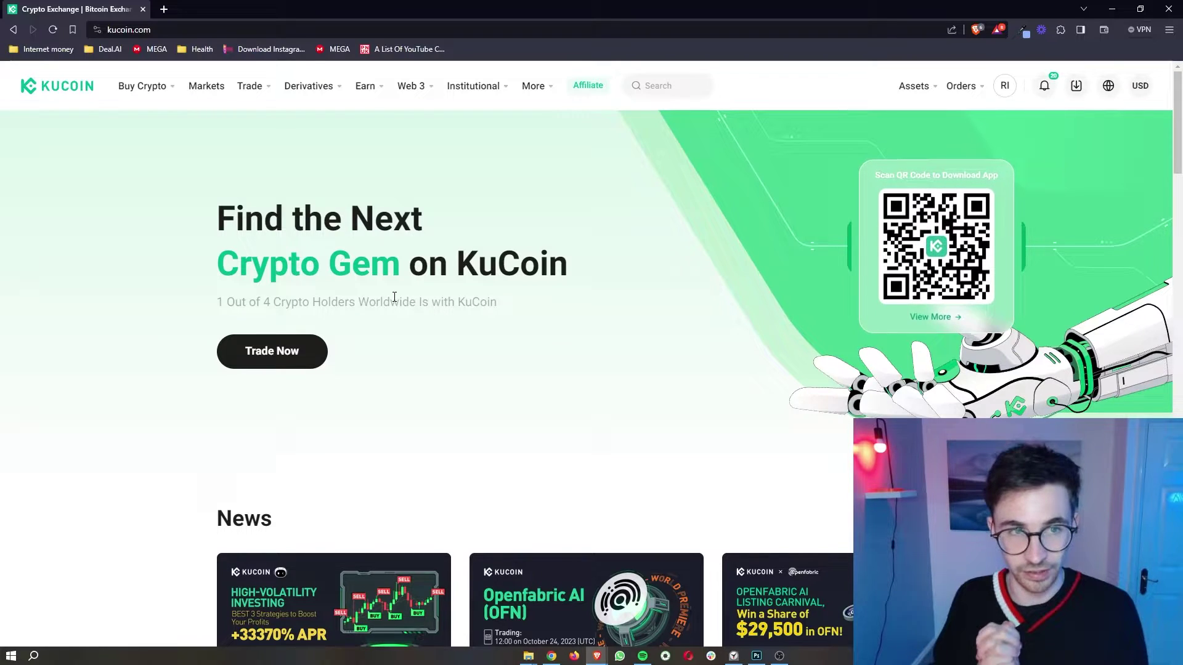
mouse_move(388, 92)
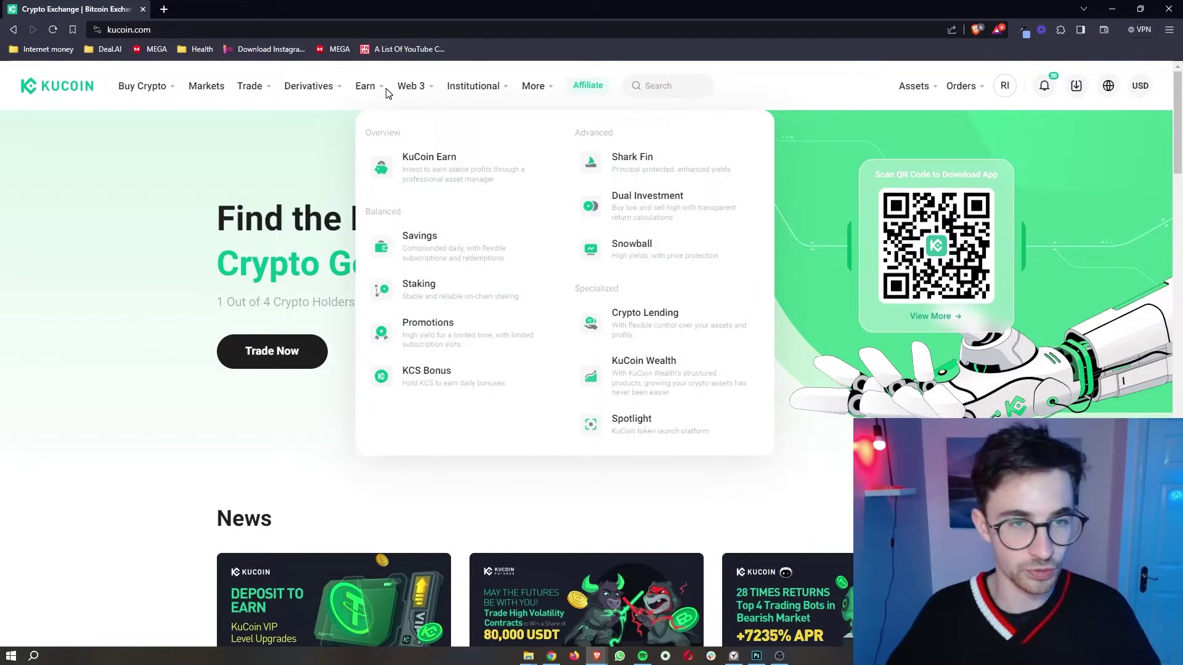
left_click(425, 193)
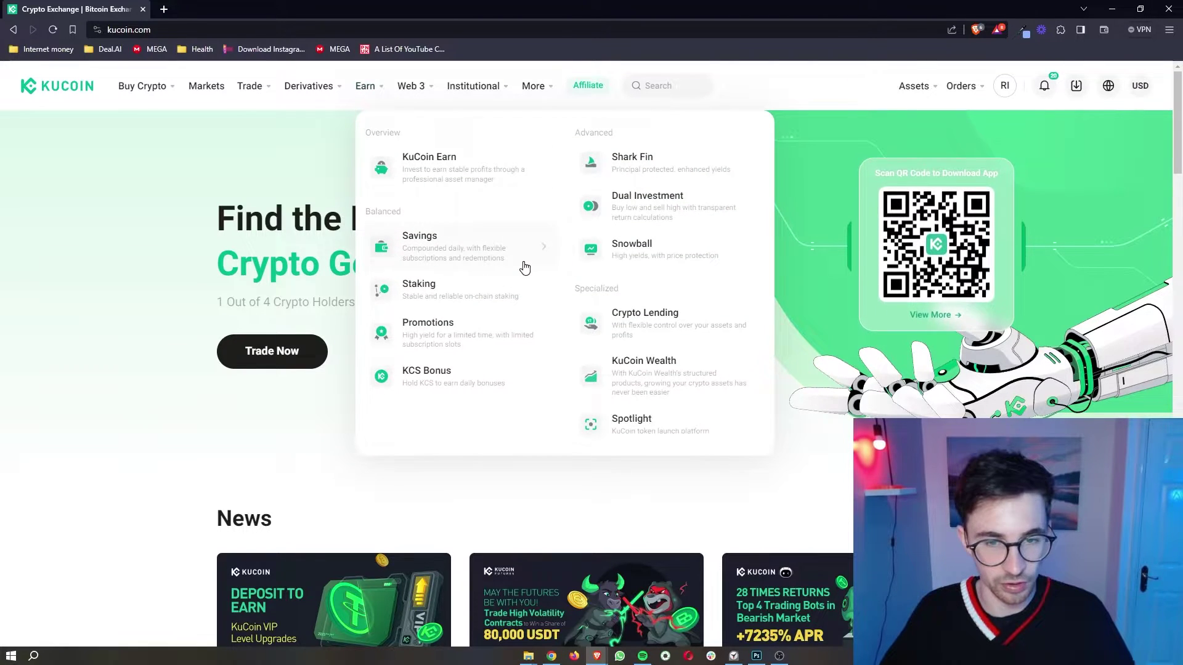
left_click(660, 322)
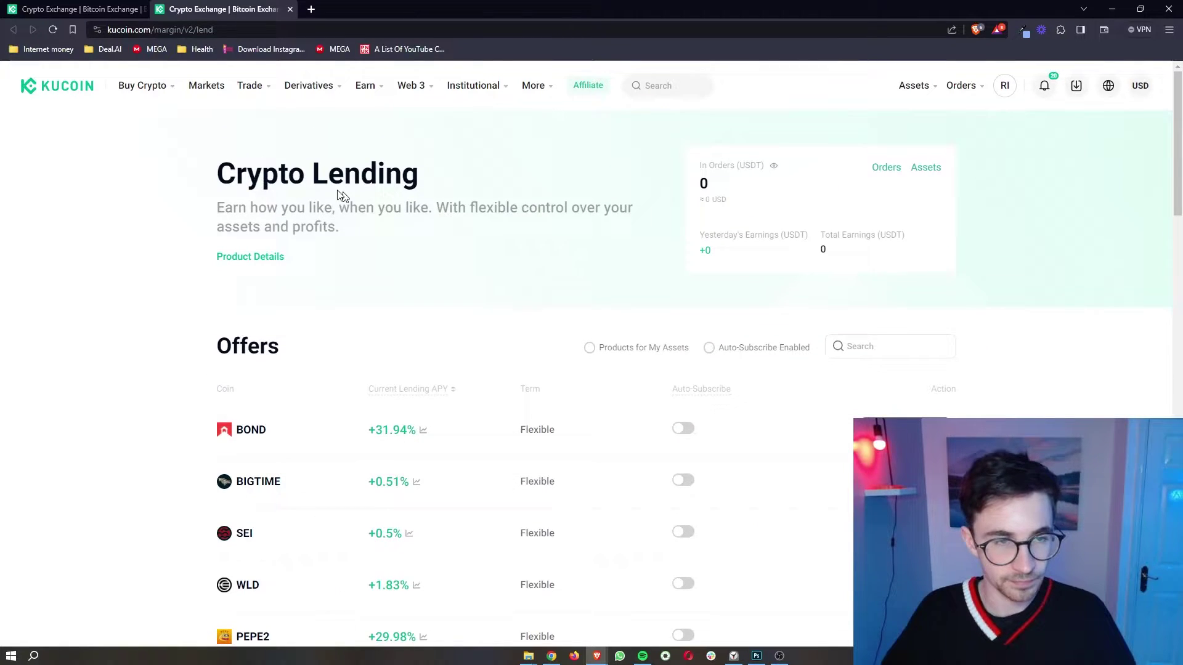
left_click_drag(236, 175, 461, 174)
left_click(472, 177)
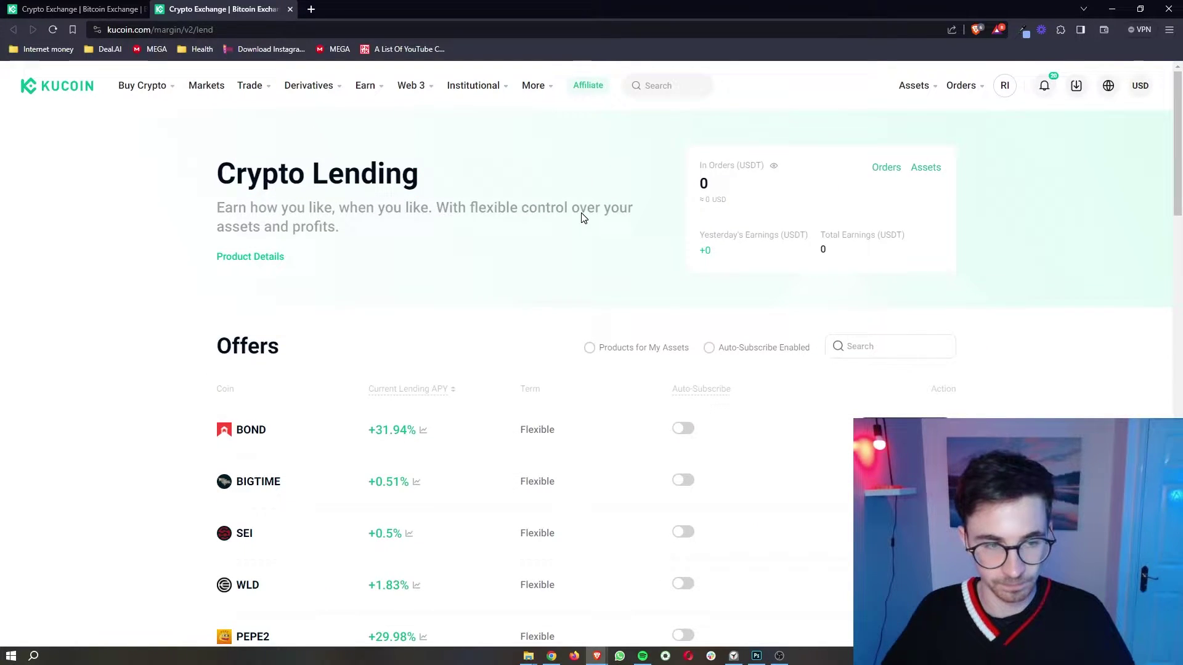
scroll(641, 238, "down", 2)
left_click_drag(216, 249, 349, 256)
left_click(330, 286)
scroll(314, 298, "down", 2)
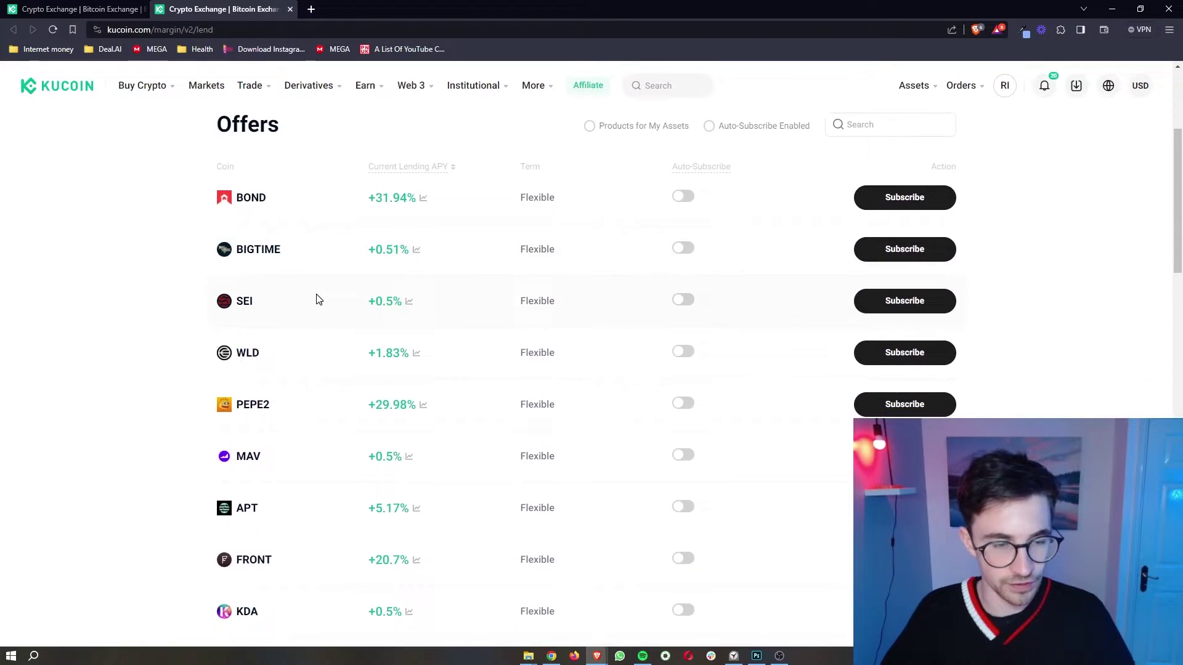
scroll(319, 300, "down", 2)
scroll(319, 300, "up", 2)
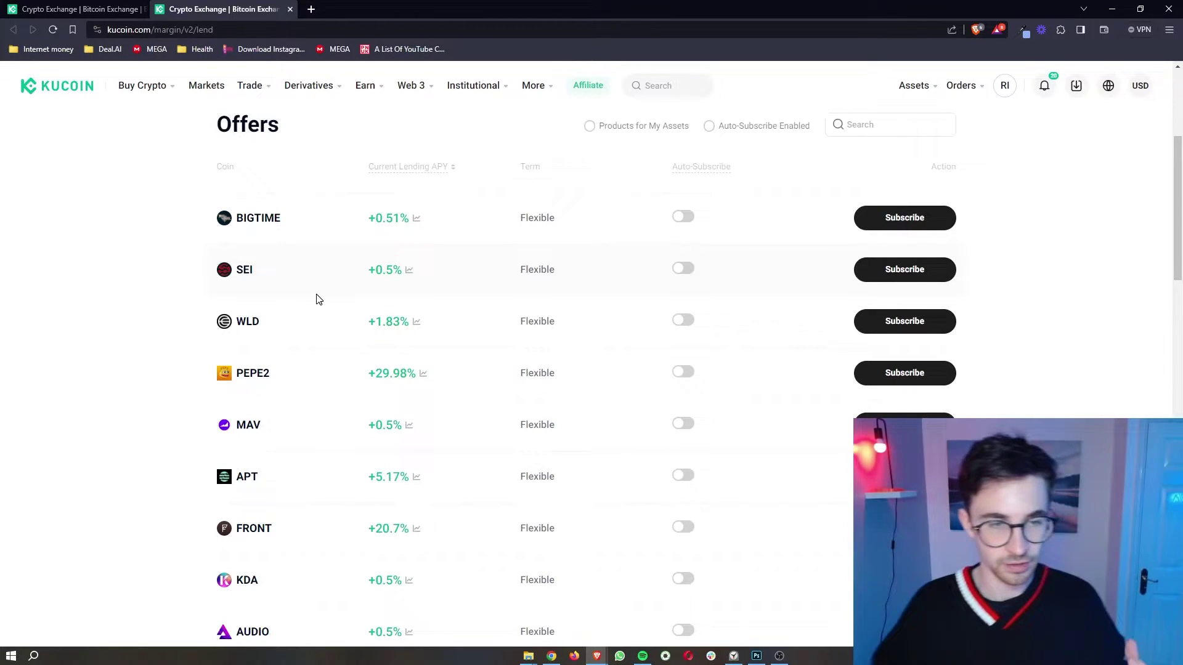
scroll(316, 298, "down", 4)
left_click(595, 444)
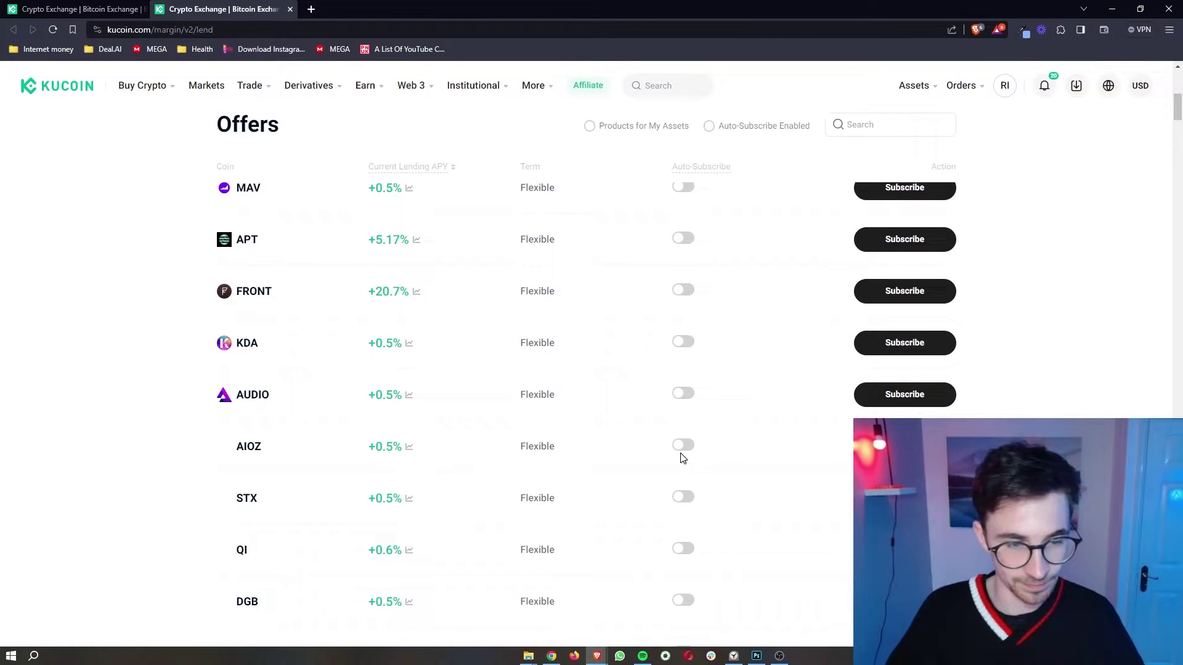
scroll(728, 478, "up", 4)
scroll(729, 478, "up", 2)
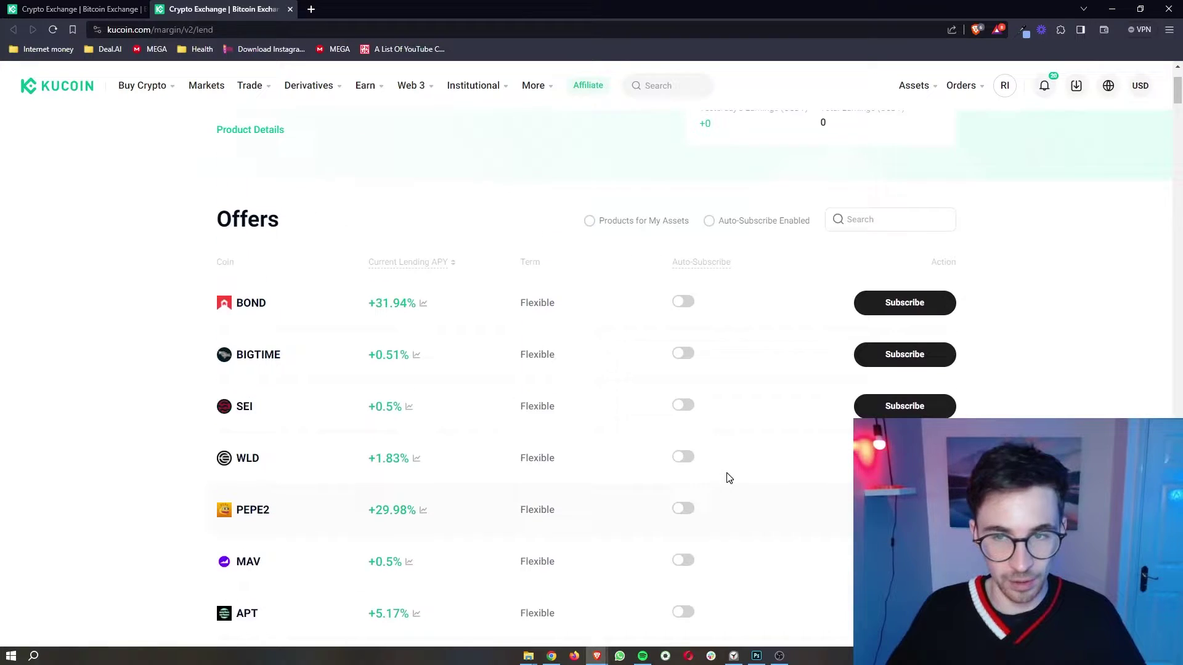
left_click(870, 224)
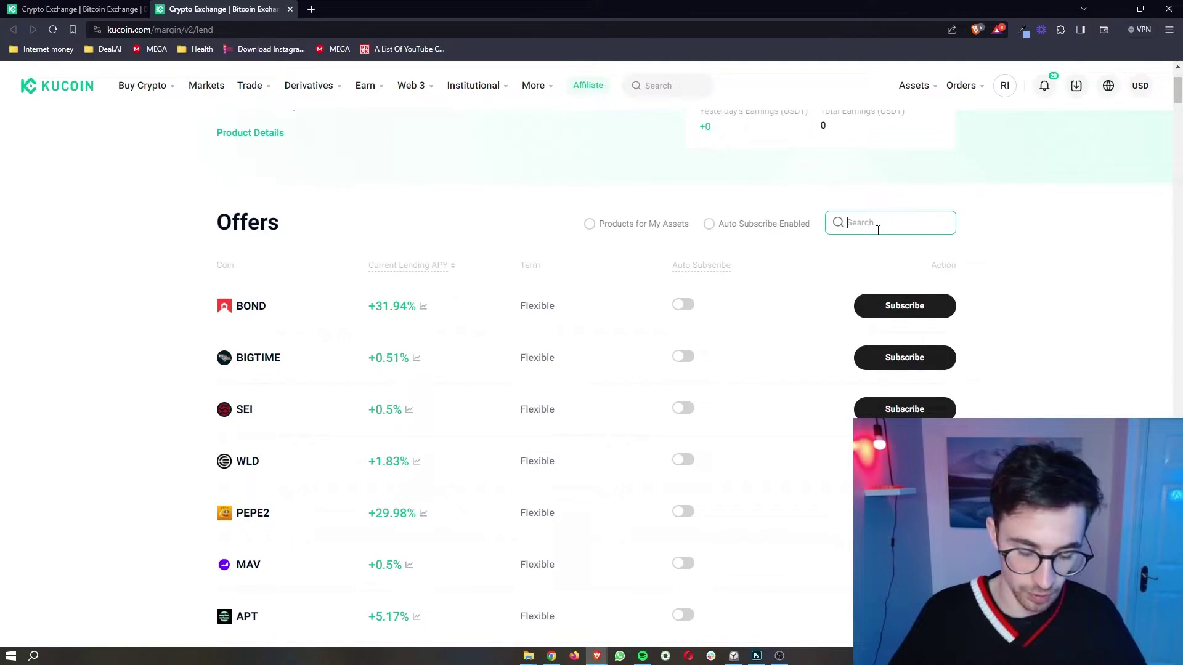
type("btc")
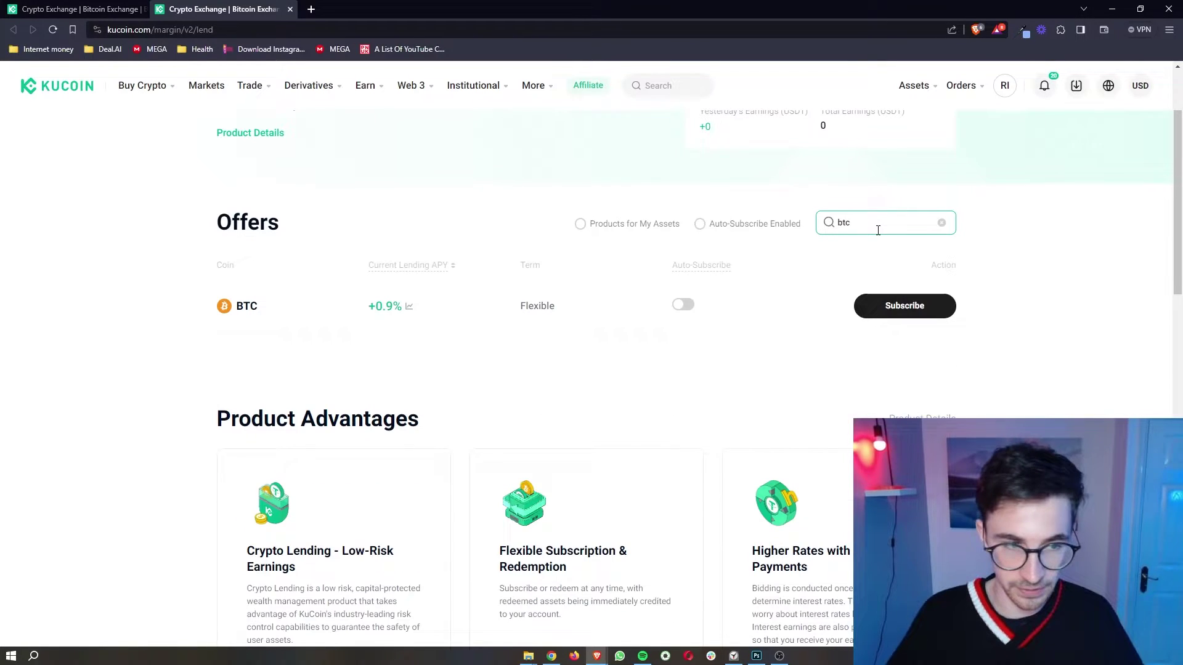
key("BackSpace")
key("BackSpace")
key("BackSpace")
type("eth")
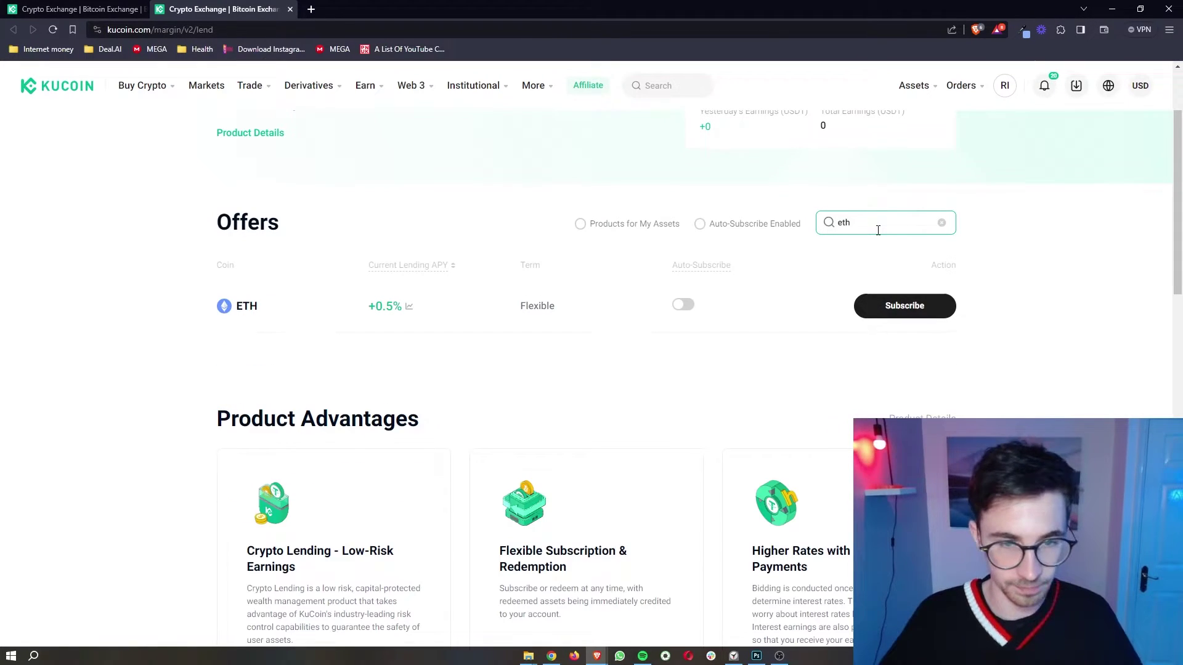
left_click(942, 223)
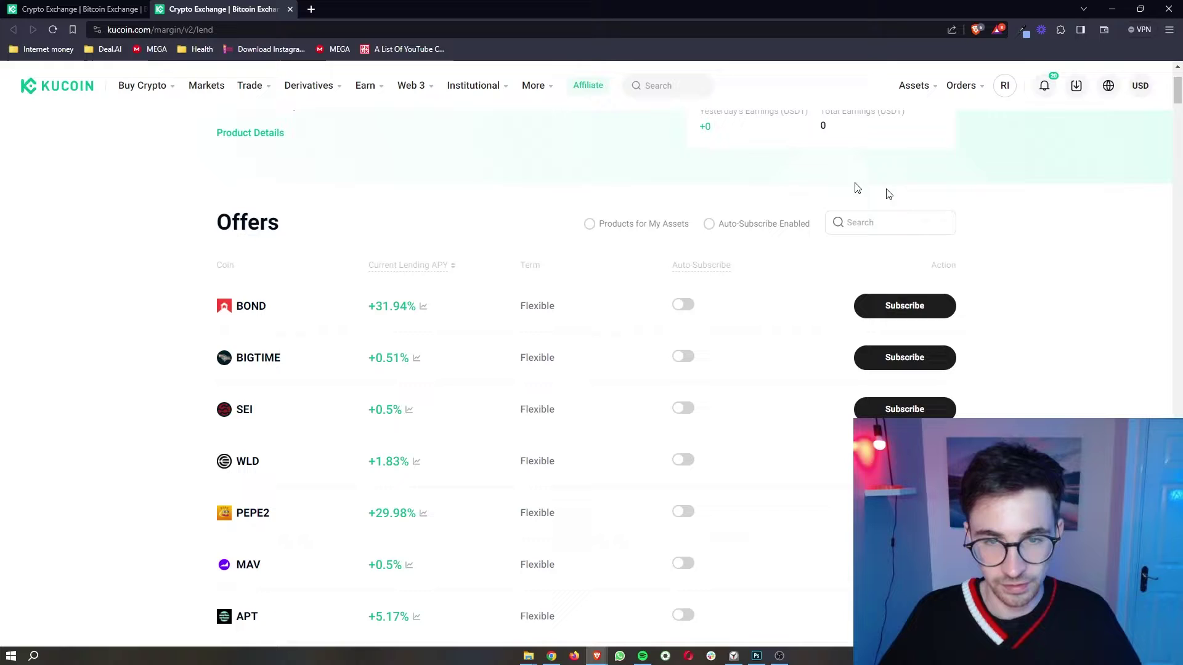
left_click_drag(600, 228, 681, 234)
left_click(1015, 261)
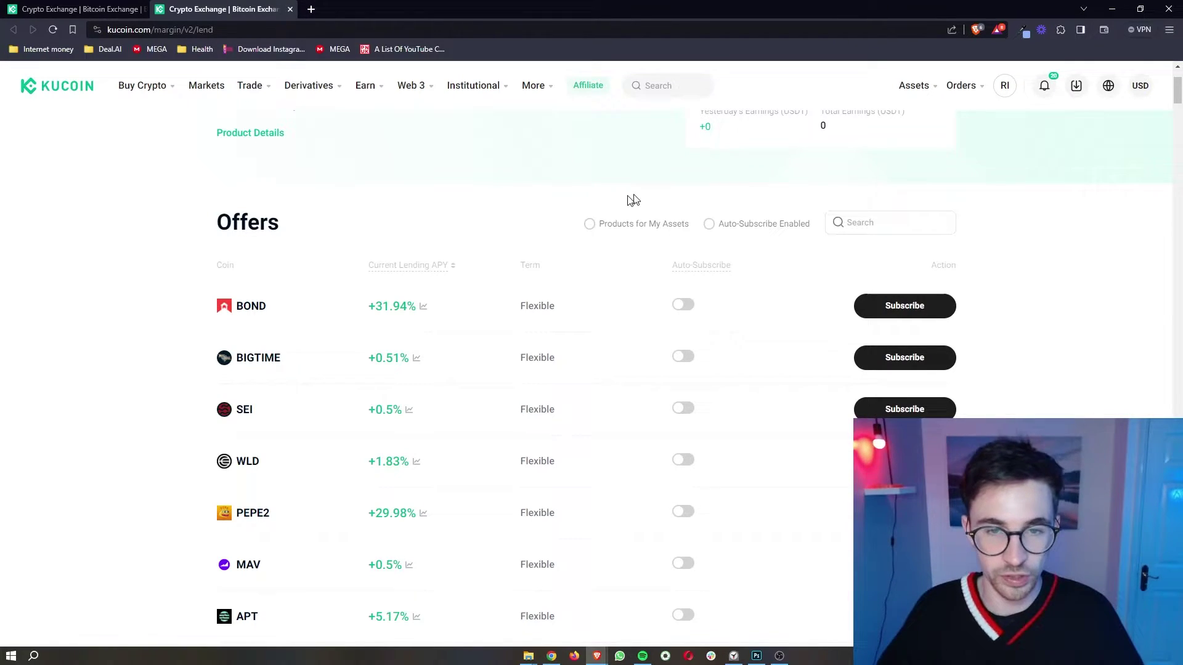
left_click(590, 225)
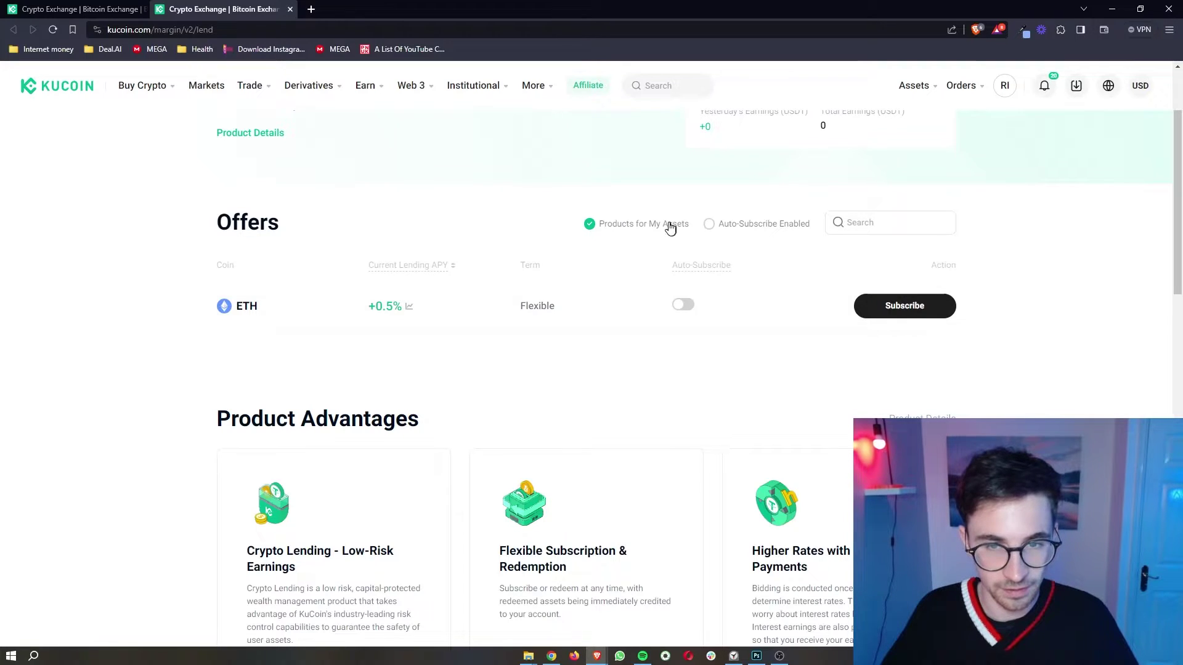
left_click_drag(674, 224, 694, 227)
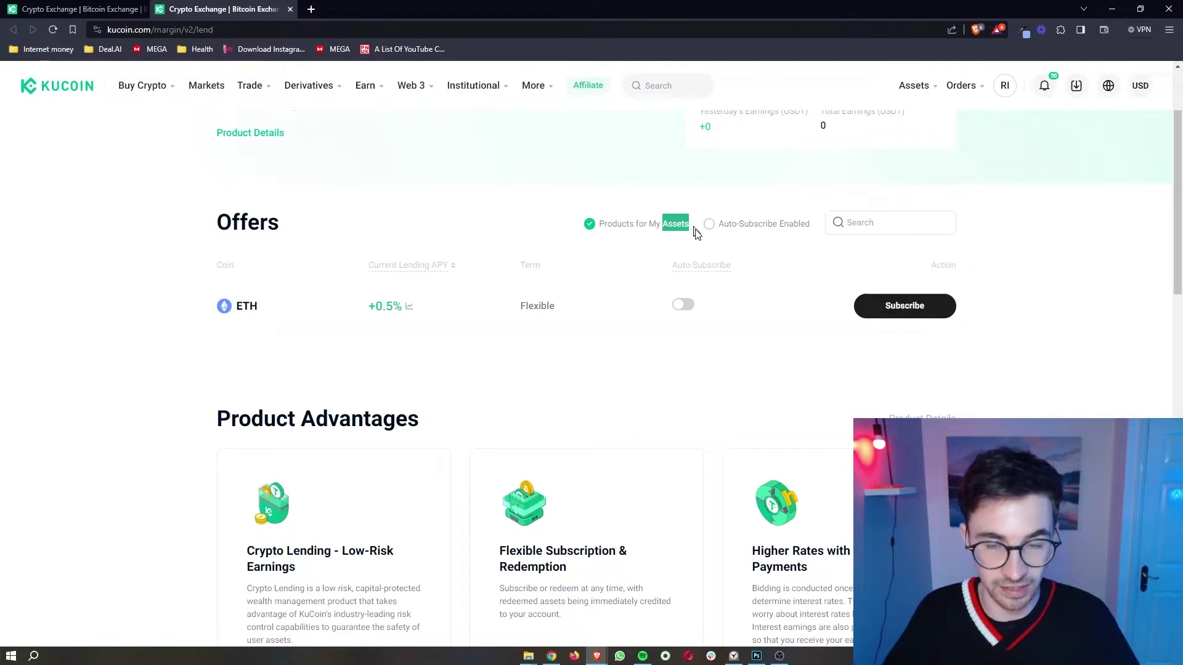
left_click(731, 247)
left_click(639, 234)
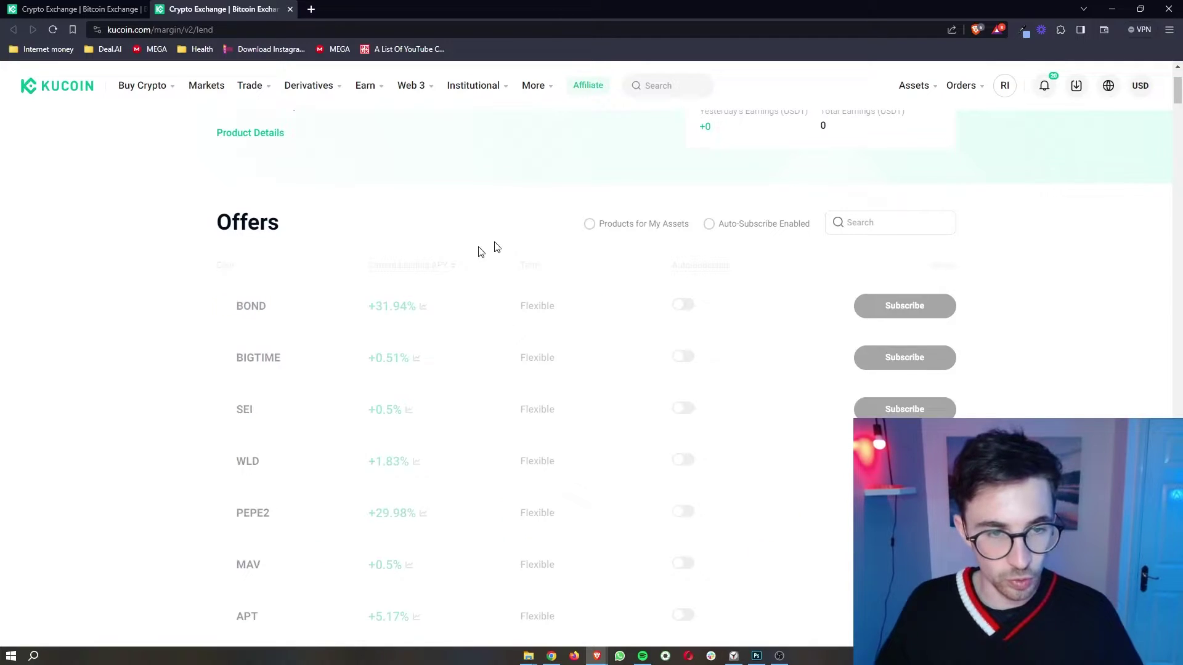
Point out the BIGTIME +0.51%, SEI and WLD +1.83% lending rates and the BOND coin
scroll(509, 271, "down", 1)
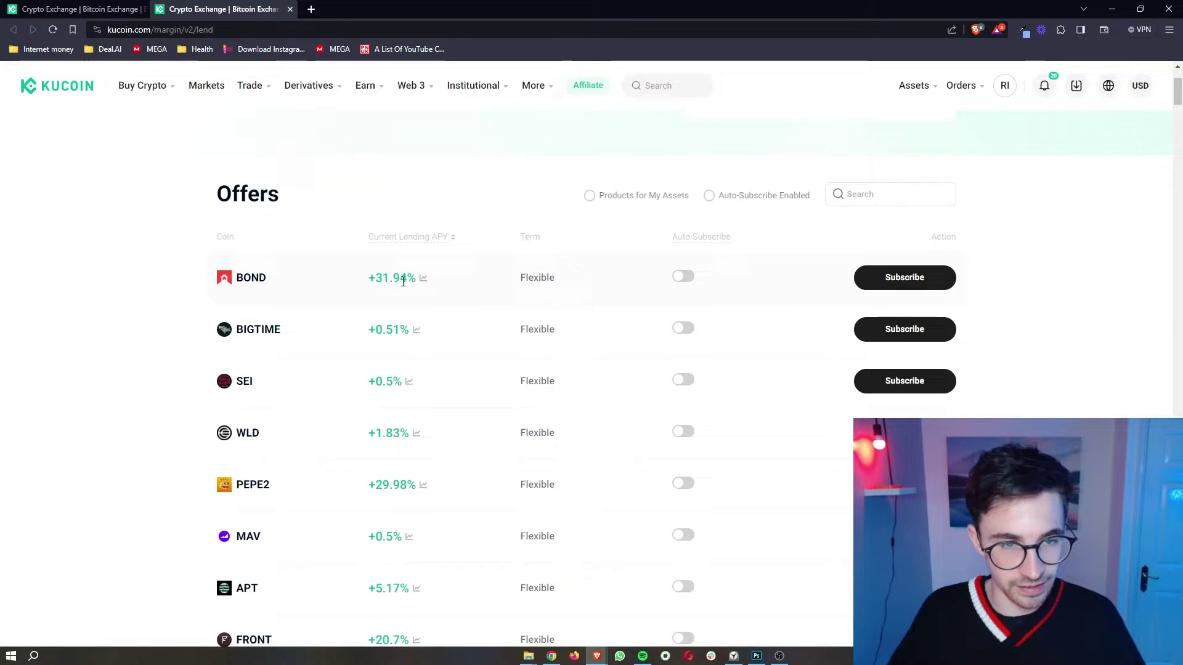
scroll(438, 294, "down", 1)
left_click_drag(371, 274, 410, 272)
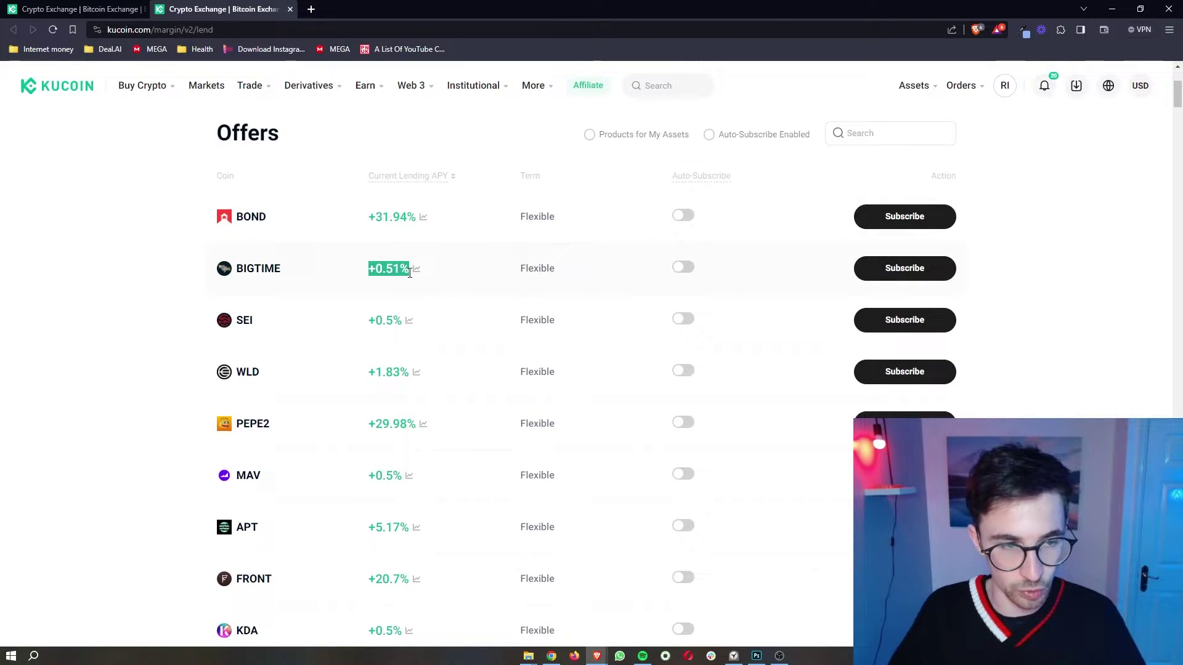
left_click_drag(373, 317, 397, 321)
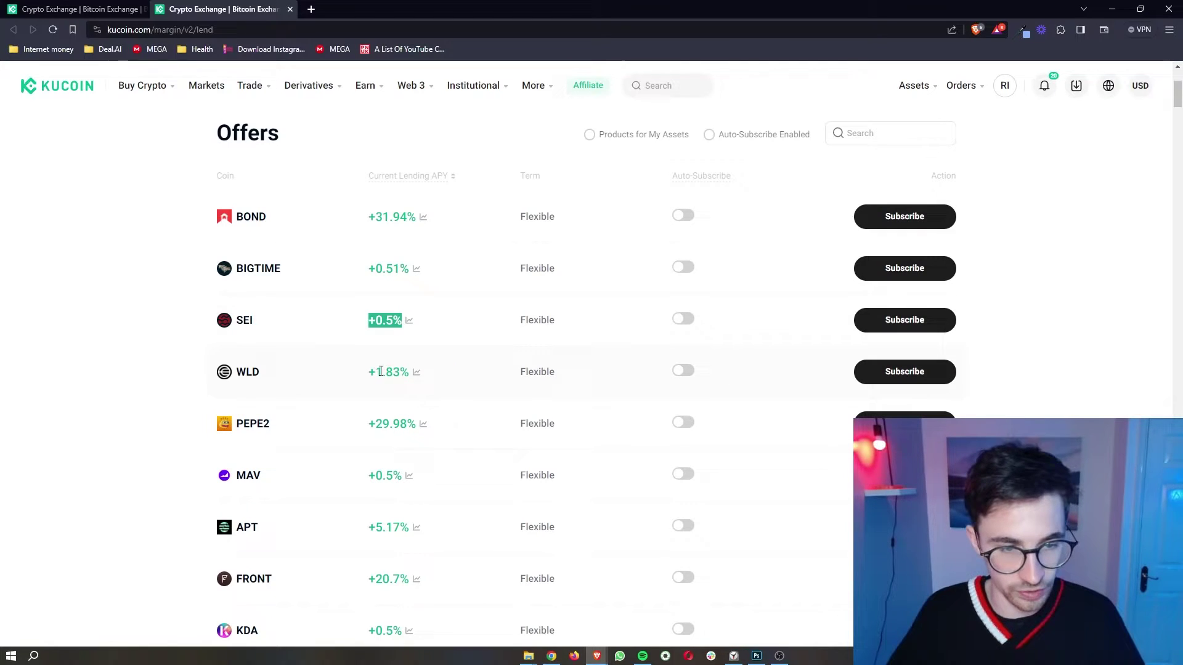
left_click_drag(370, 373, 411, 372)
left_click(434, 377)
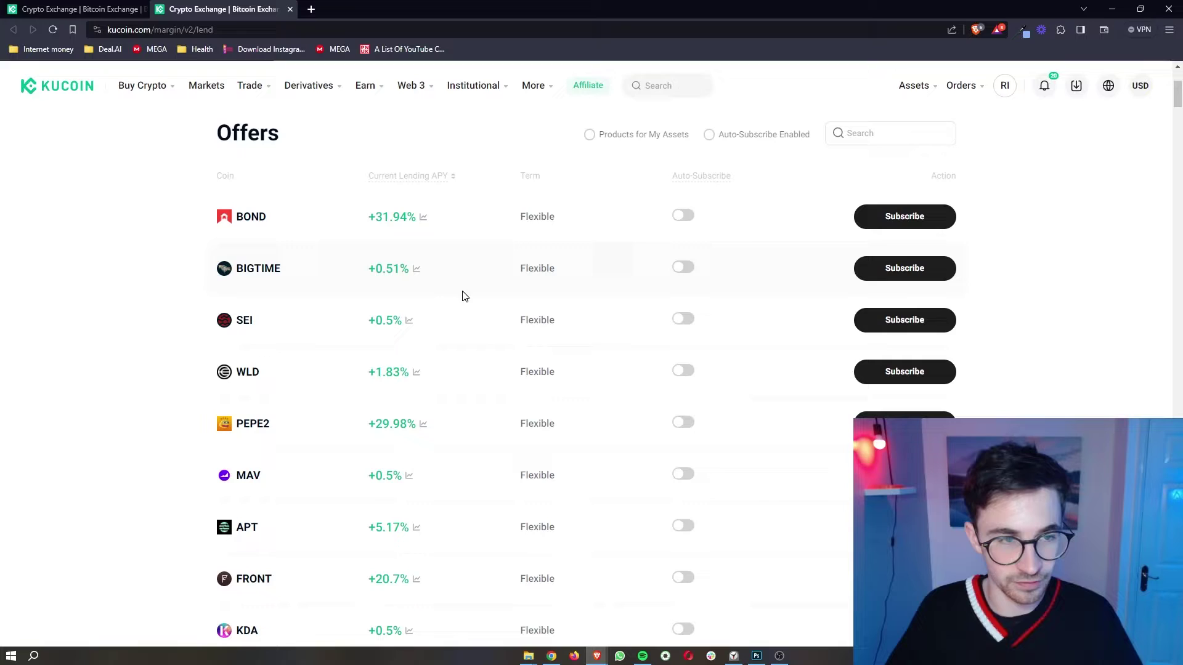
left_click_drag(240, 220, 283, 221)
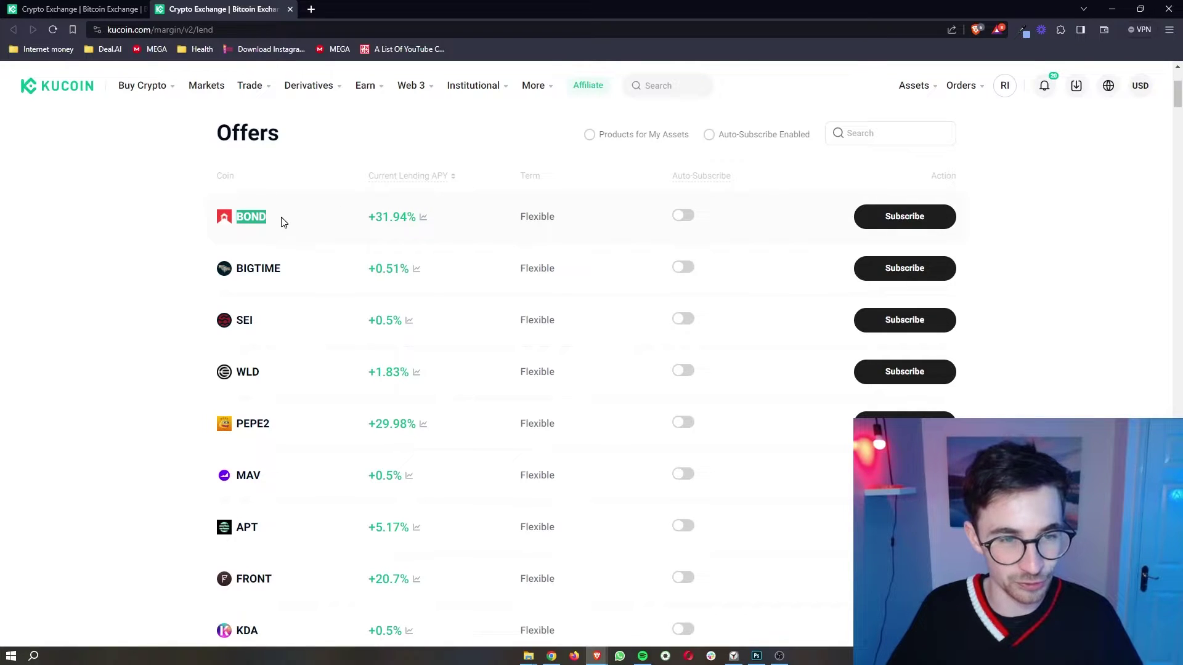
left_click(394, 218)
Search the offers for eth, then clear the search to list all coins
left_click(854, 133)
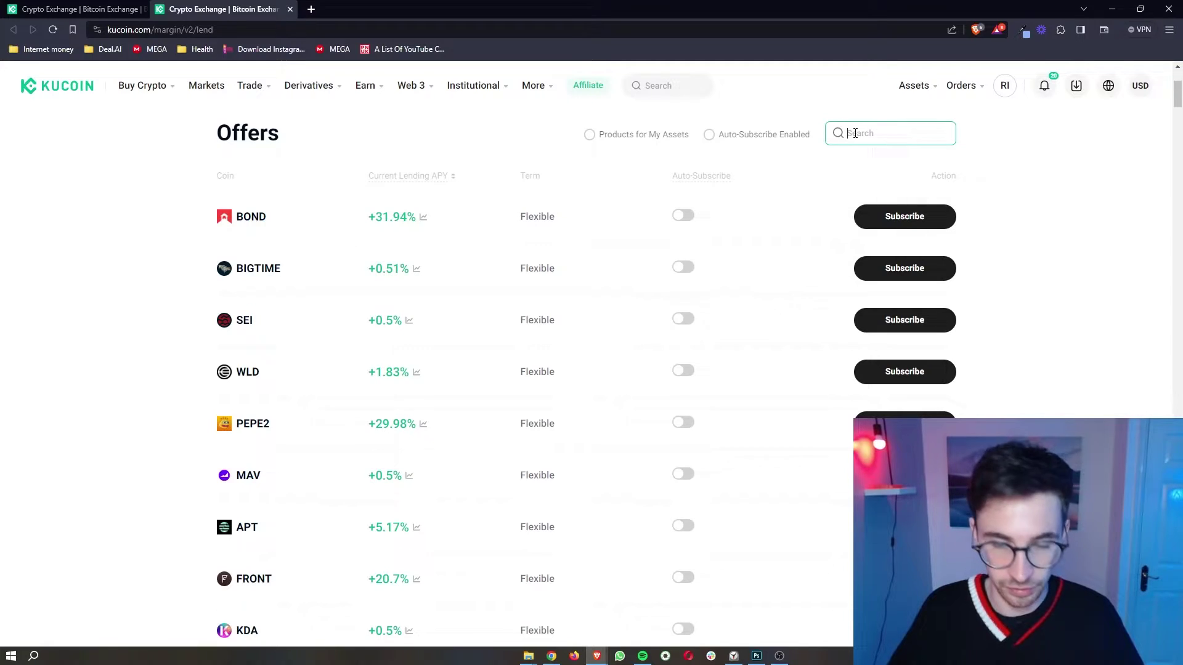
type("eth")
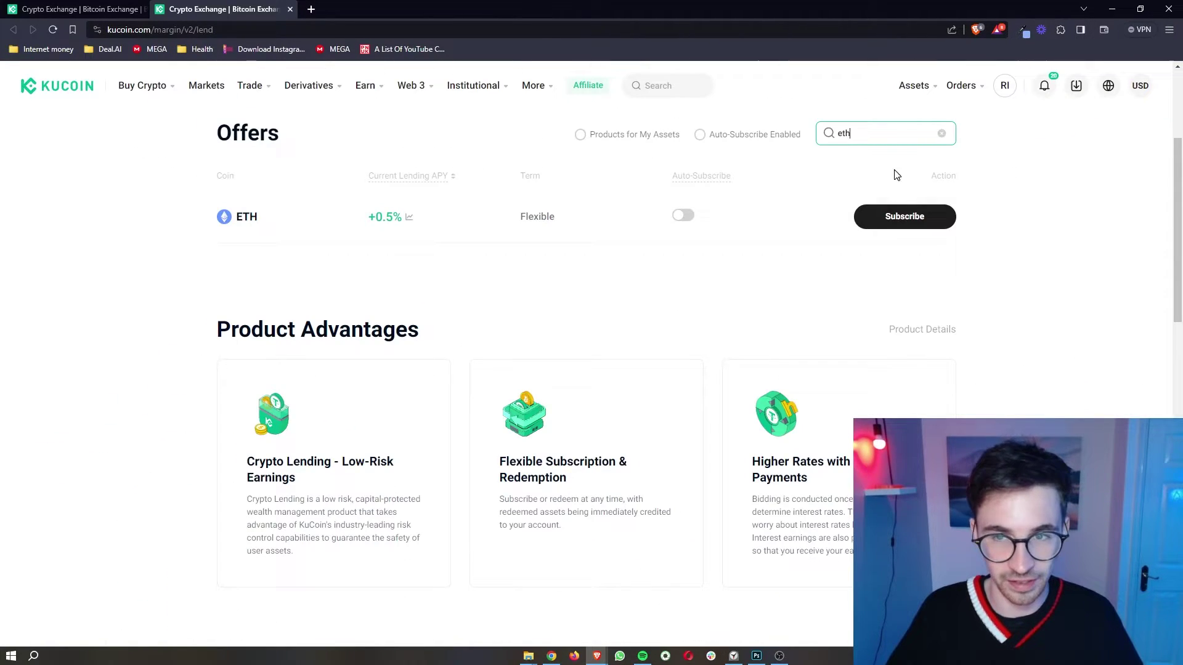
left_click(943, 134)
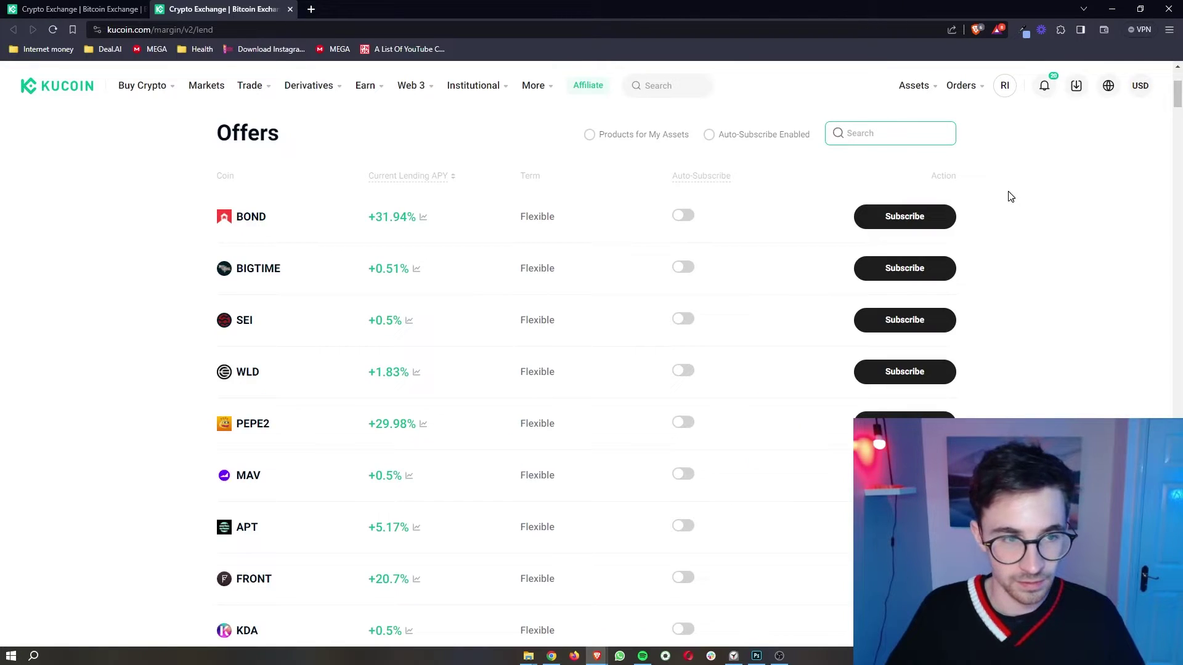
left_click(1028, 265)
Browse the full offers list and close the stray Pepe 2.0 price page
scroll(1032, 323, "down", 3)
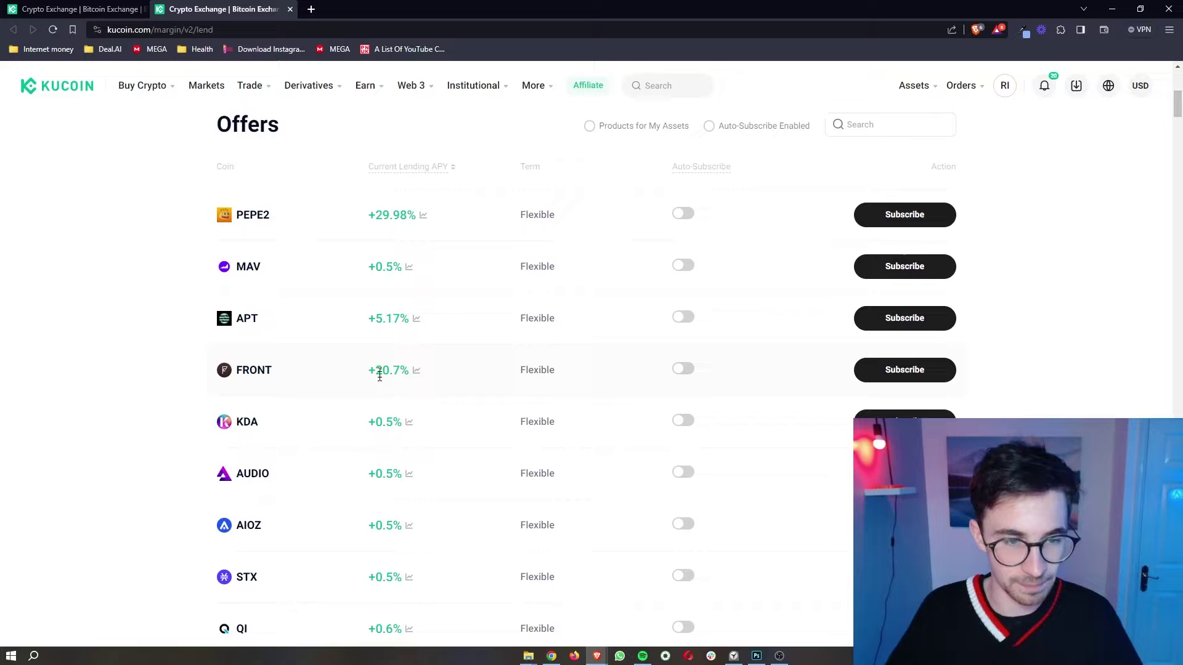
scroll(414, 388, "up", 4)
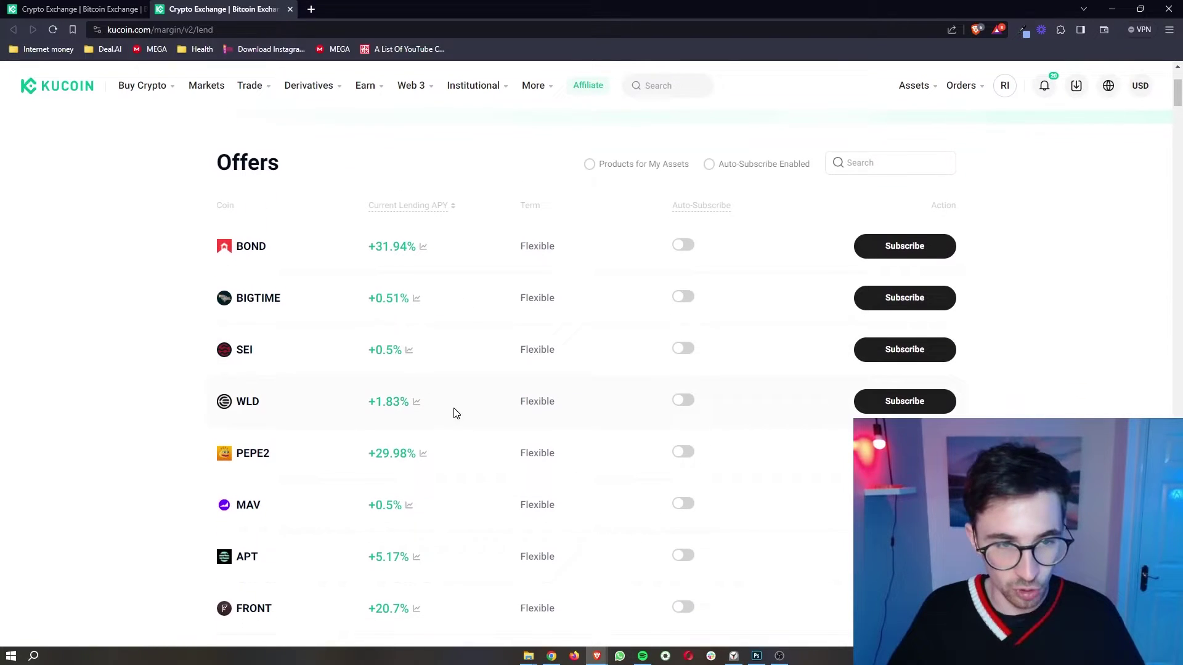
scroll(281, 469, "down", 1)
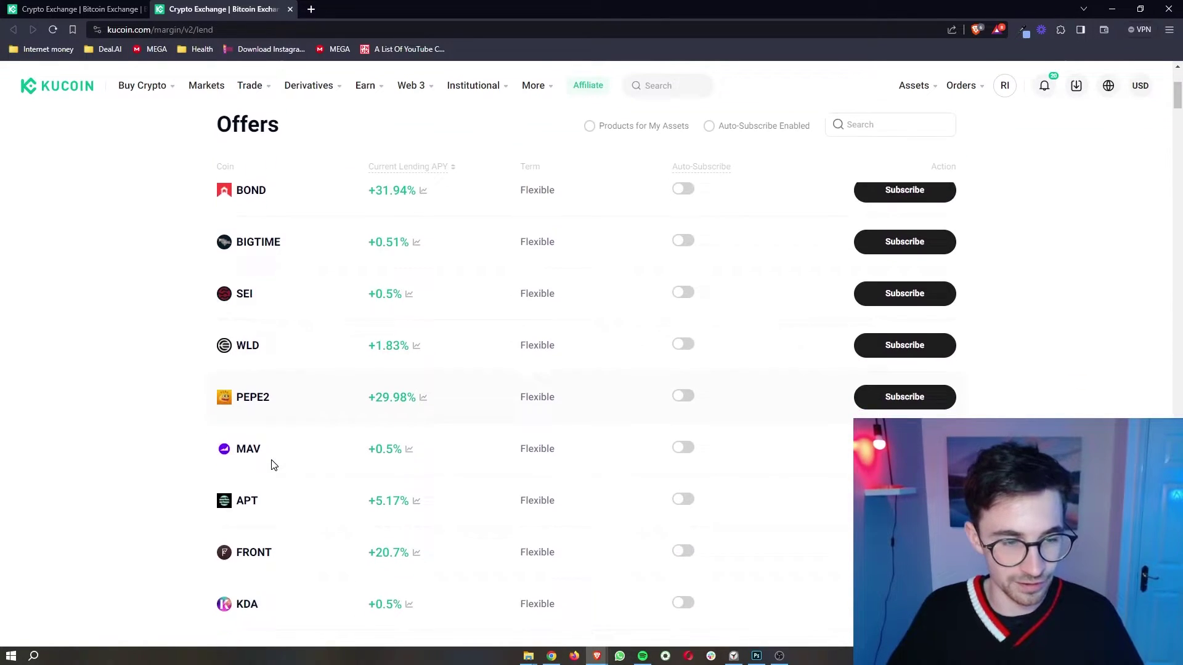
left_click_drag(235, 397, 293, 398)
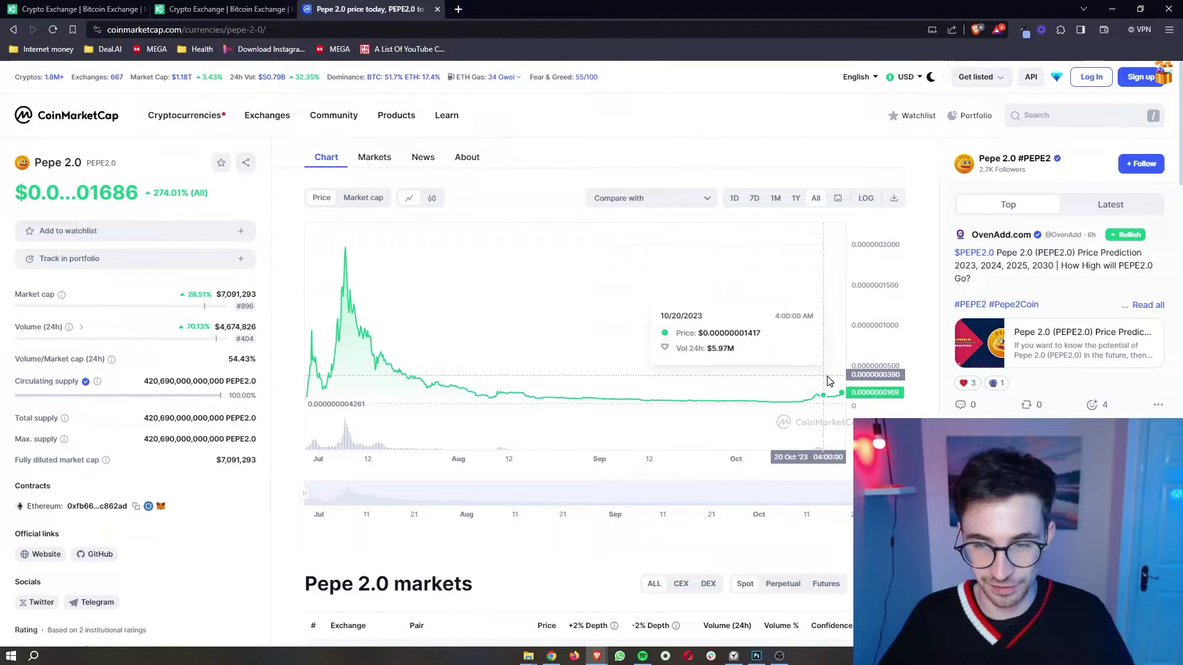
left_click(214, 13)
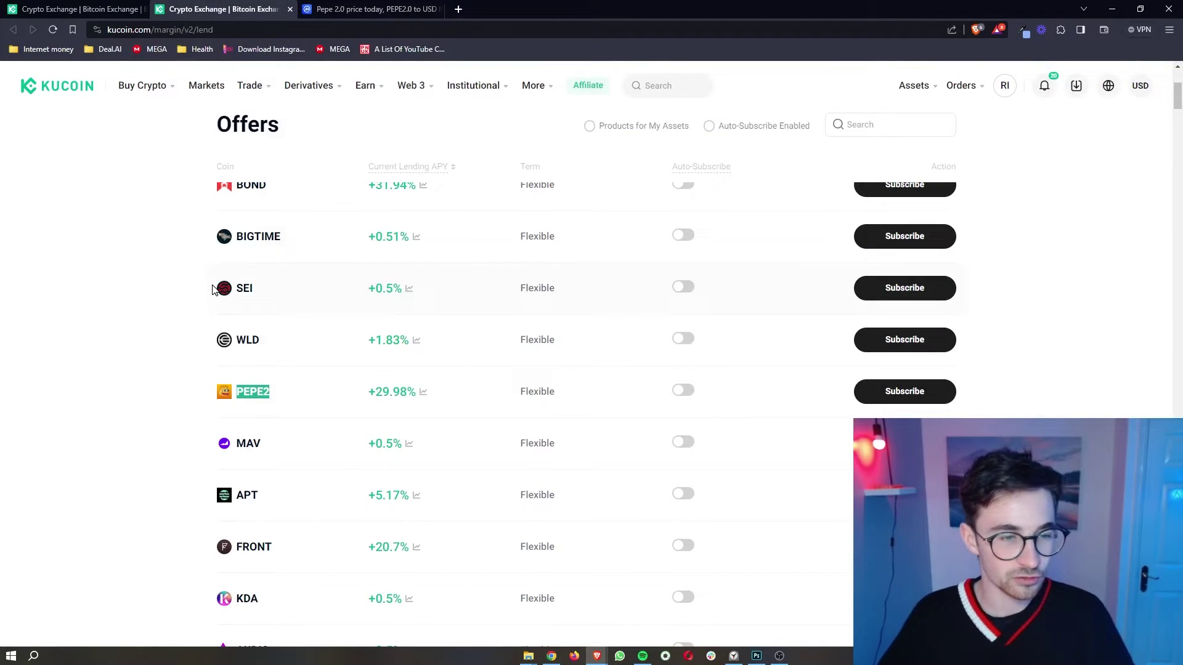
left_click(138, 308)
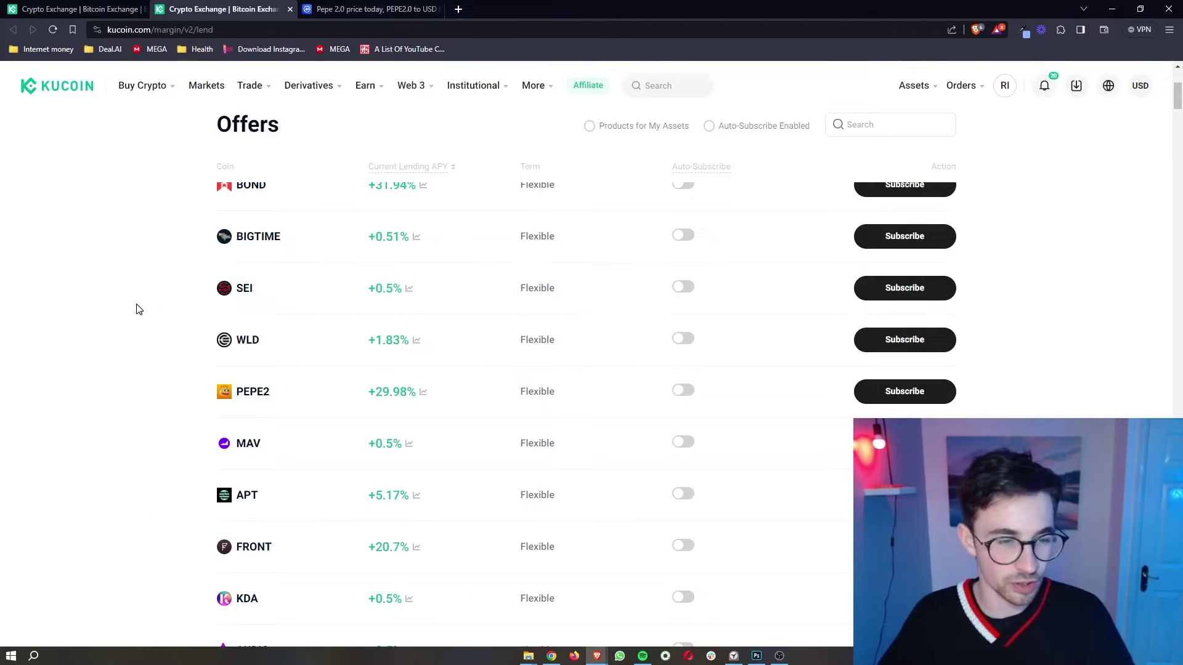
left_click(437, 9)
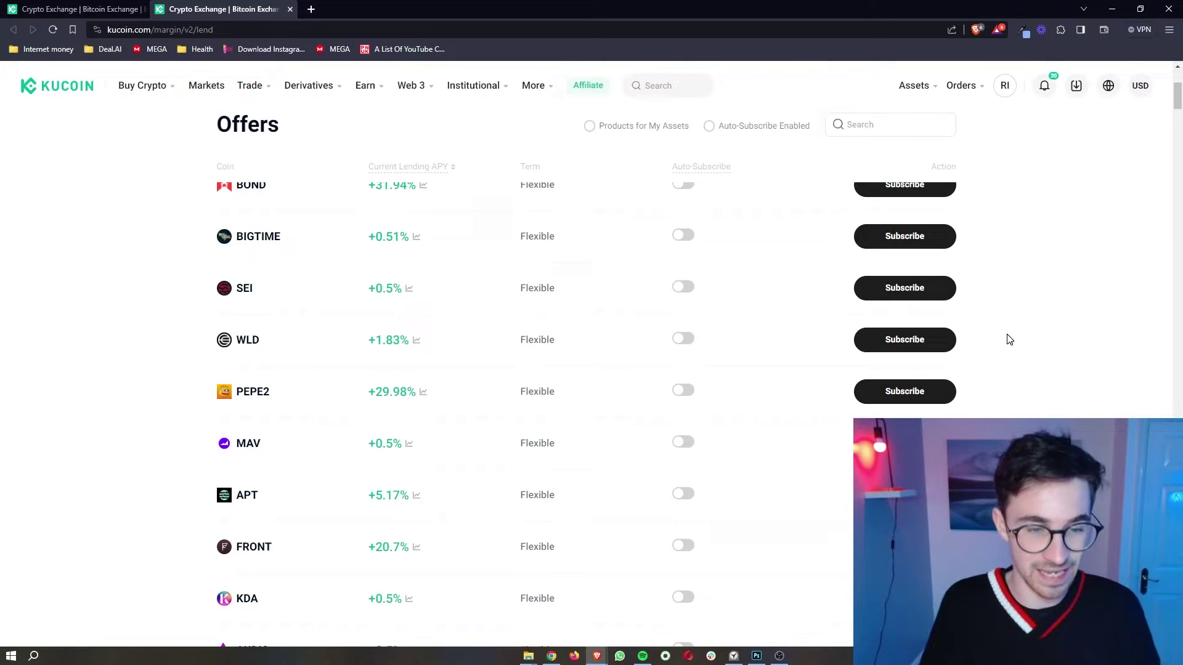
Filter the offers by trying btc and eth, then settling on usdt
left_click(897, 121)
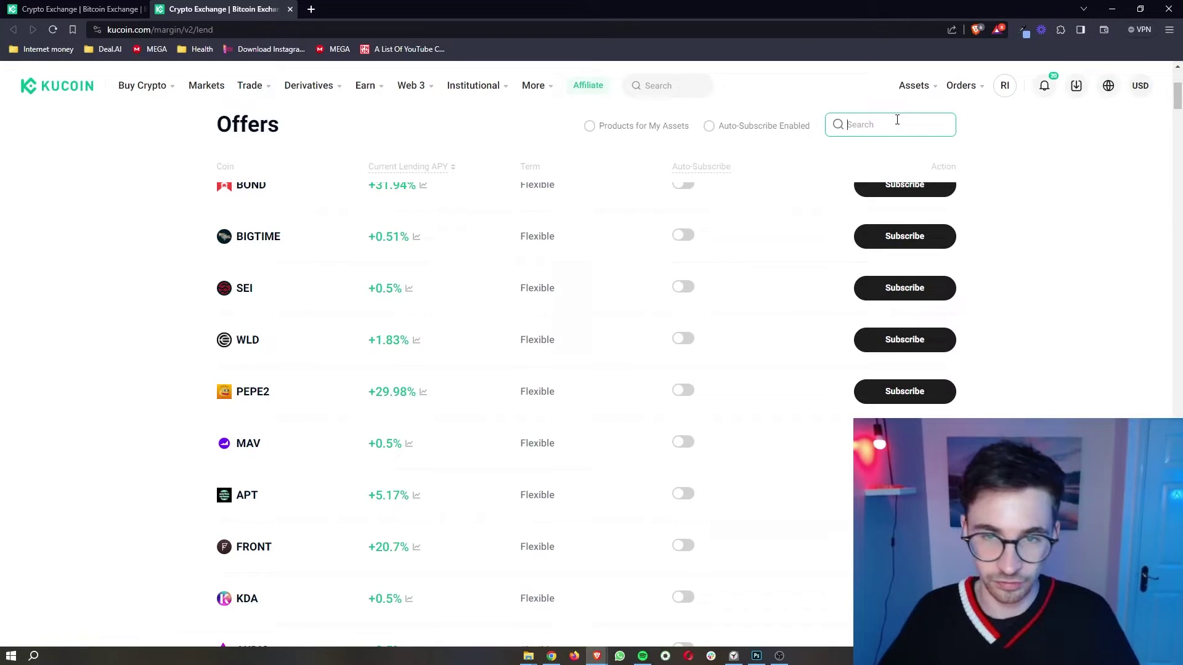
type("btc")
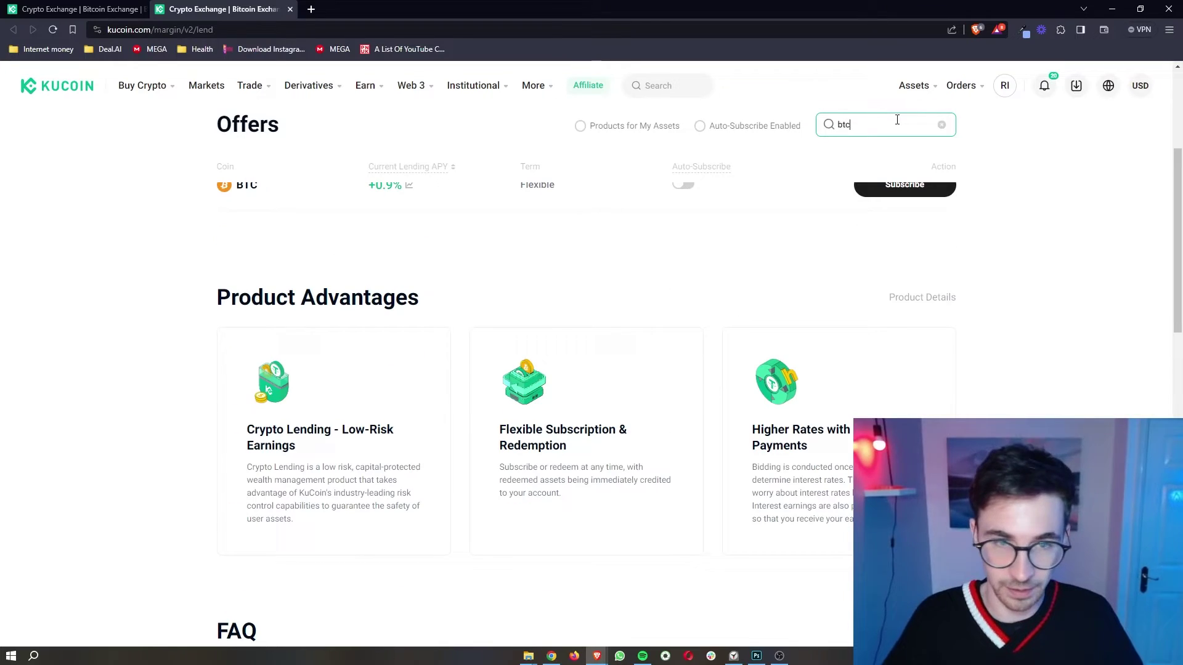
scroll(863, 185, "up", 3)
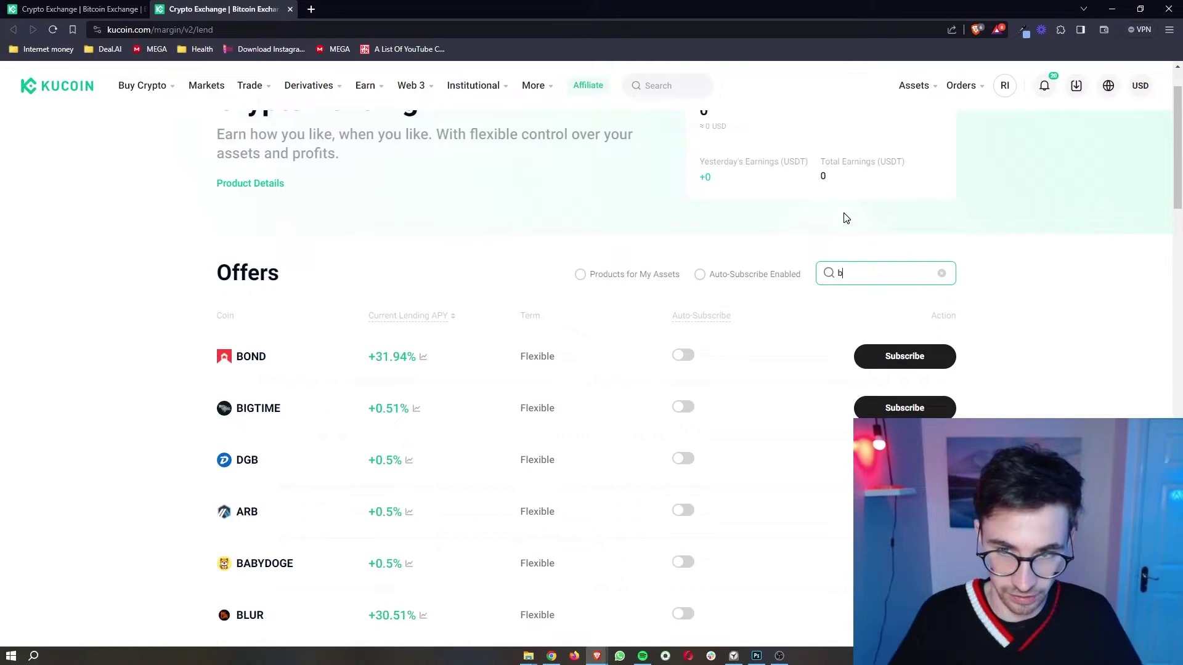
key("BackSpace")
type("eth")
key("BackSpace")
key("BackSpace")
key("BackSpace")
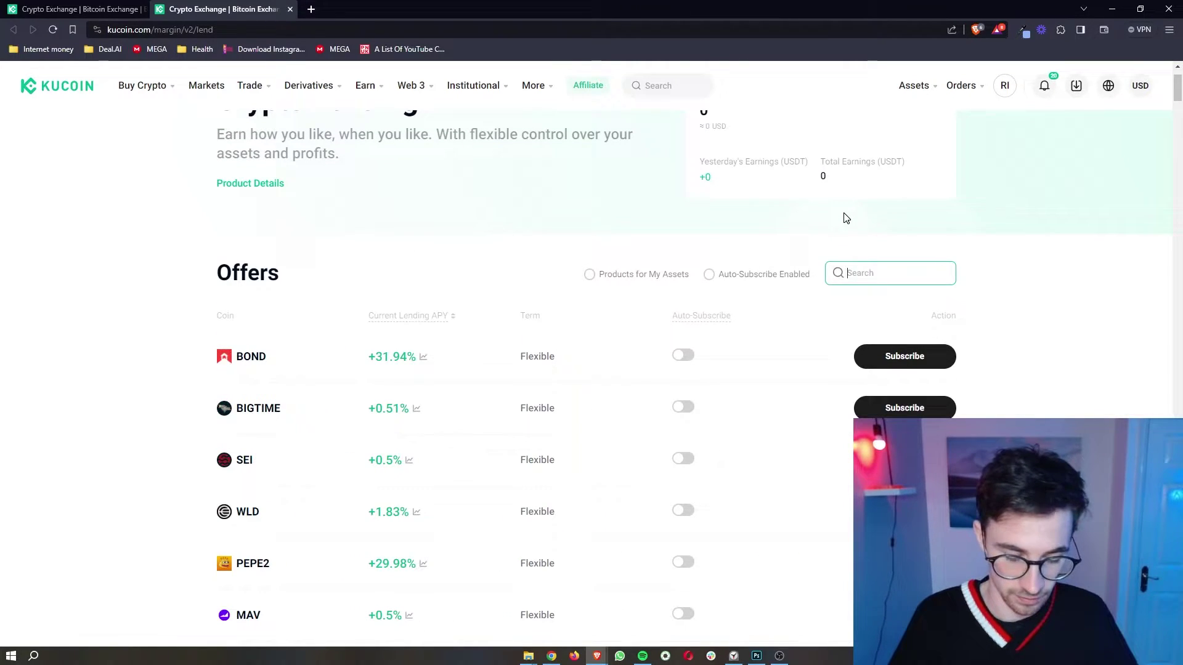
type("usdt")
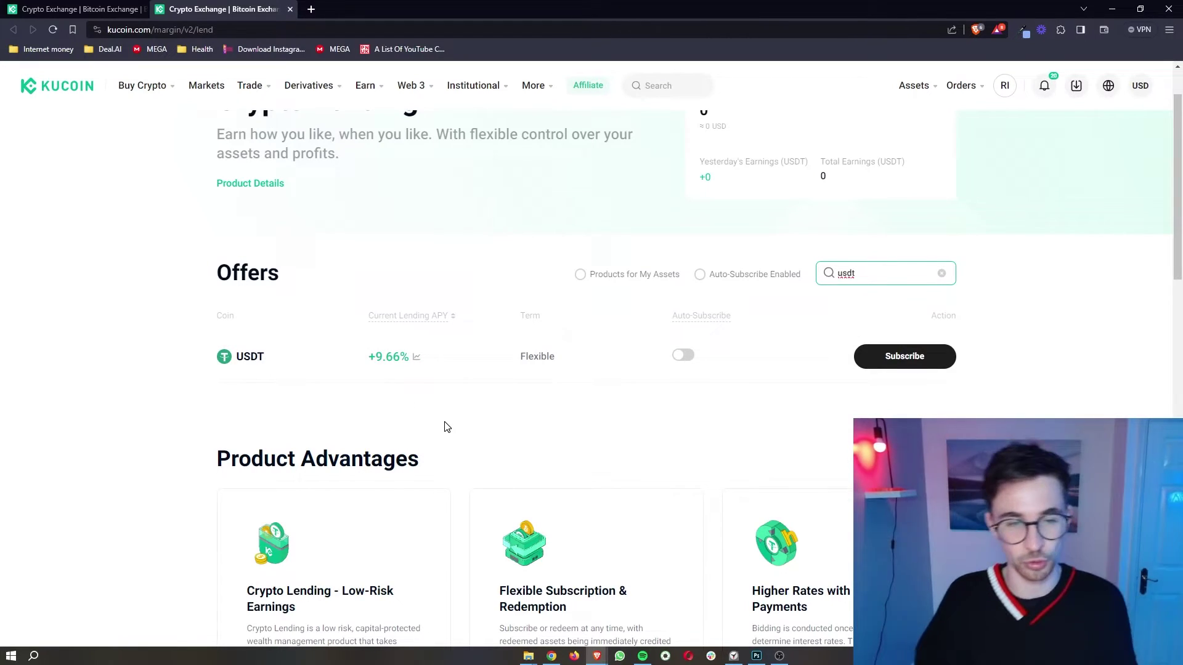
key("BackSpace")
key("BackSpace")
key("BackSpace")
key("BackSpace")
scroll(493, 338, "down", 1)
left_click_drag(510, 253, 570, 249)
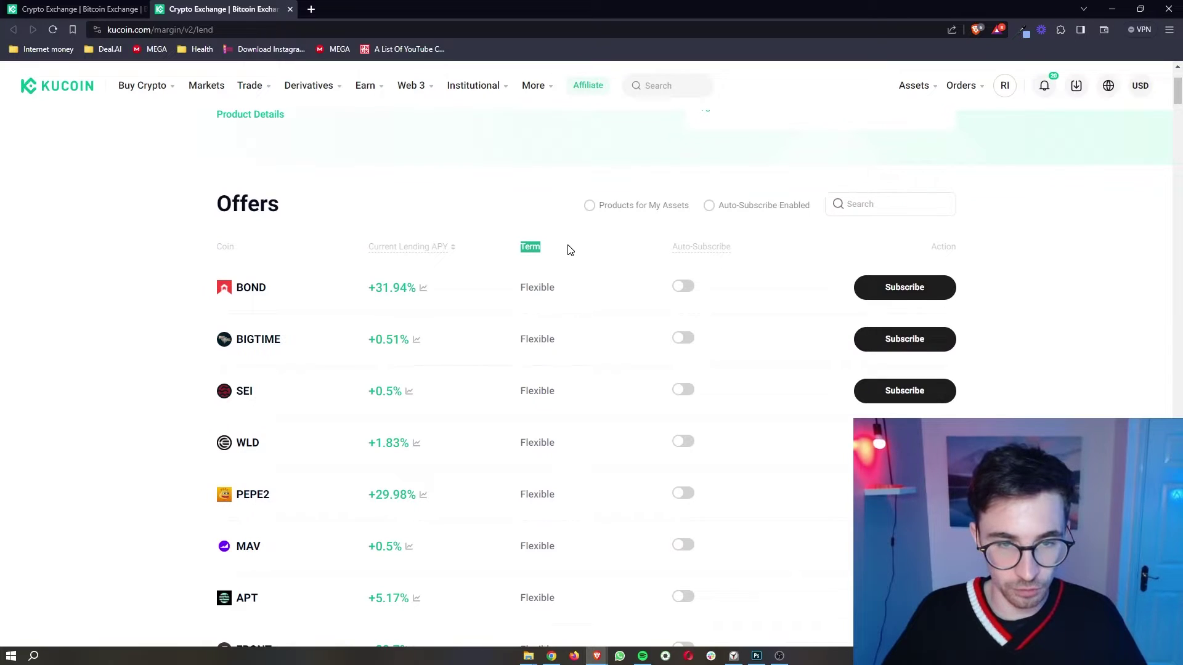
left_click(570, 250)
scroll(573, 277, "down", 12)
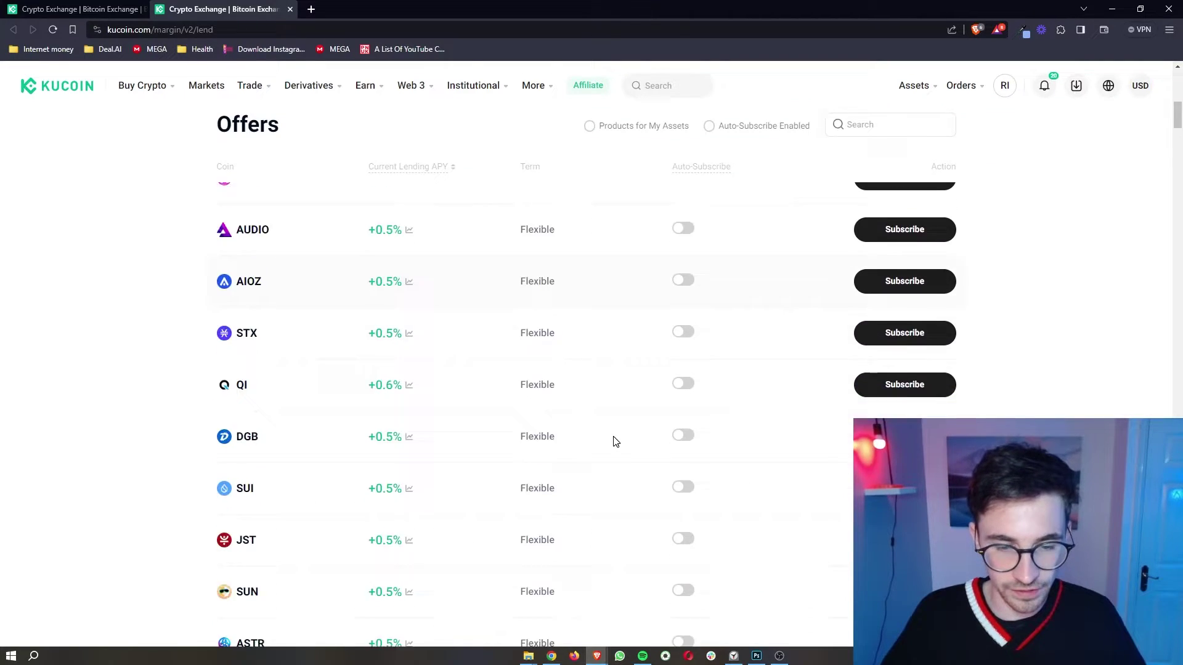
scroll(616, 441, "down", 15)
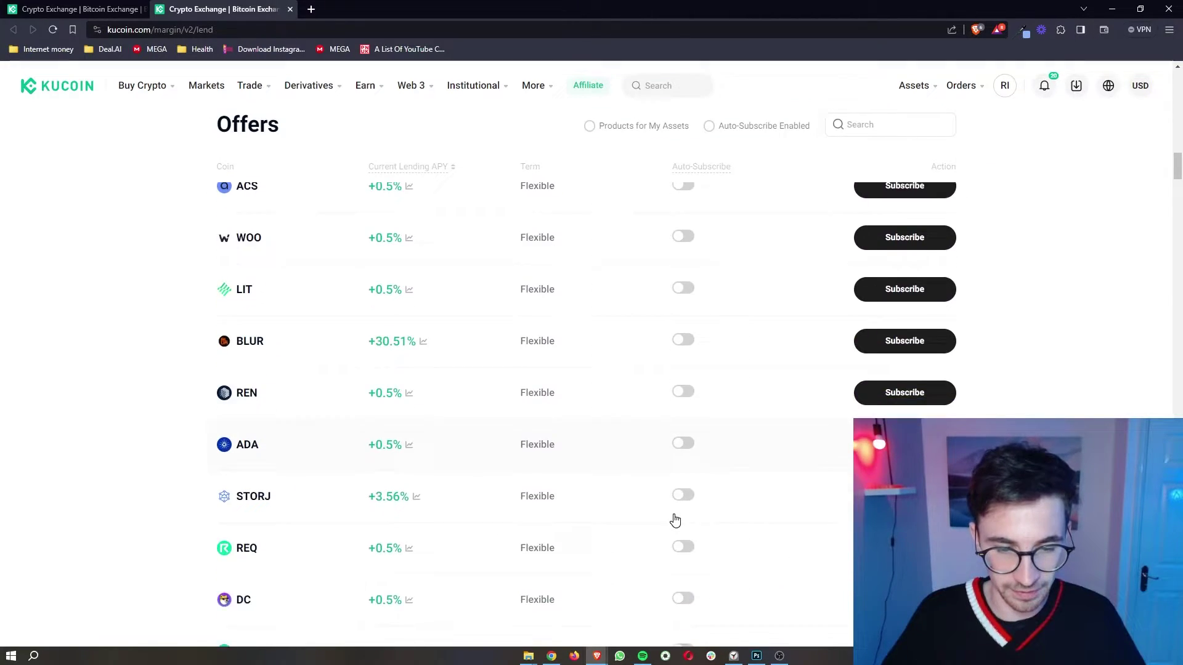
scroll(675, 521, "down", 6)
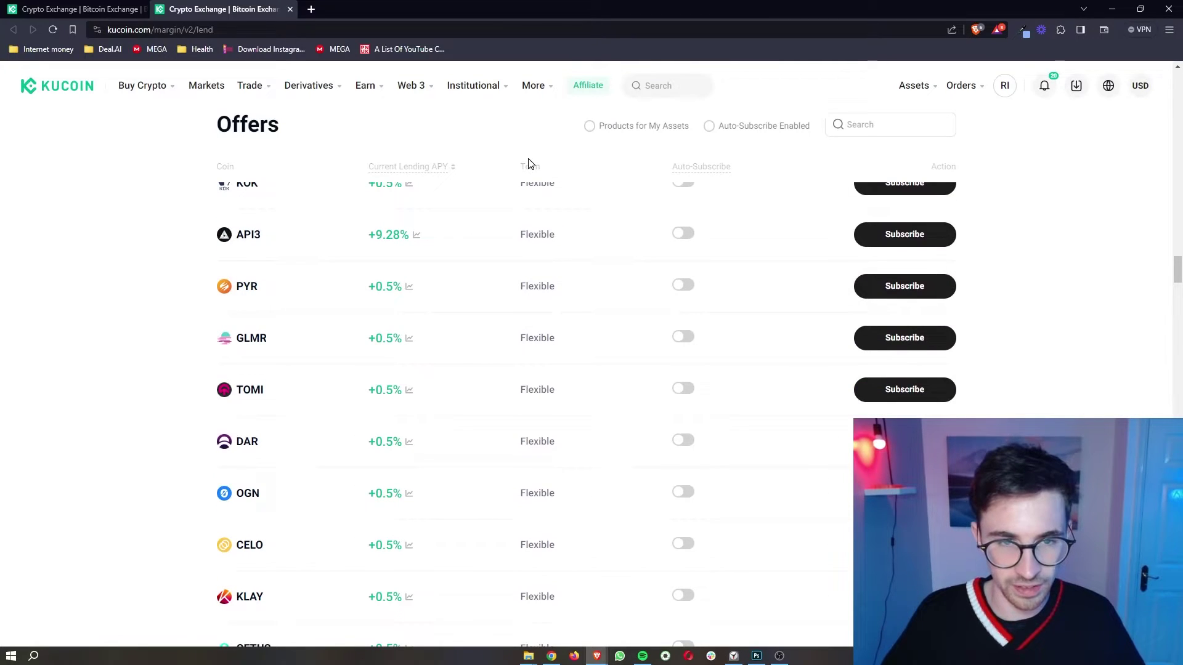
scroll(660, 373, "down", 10)
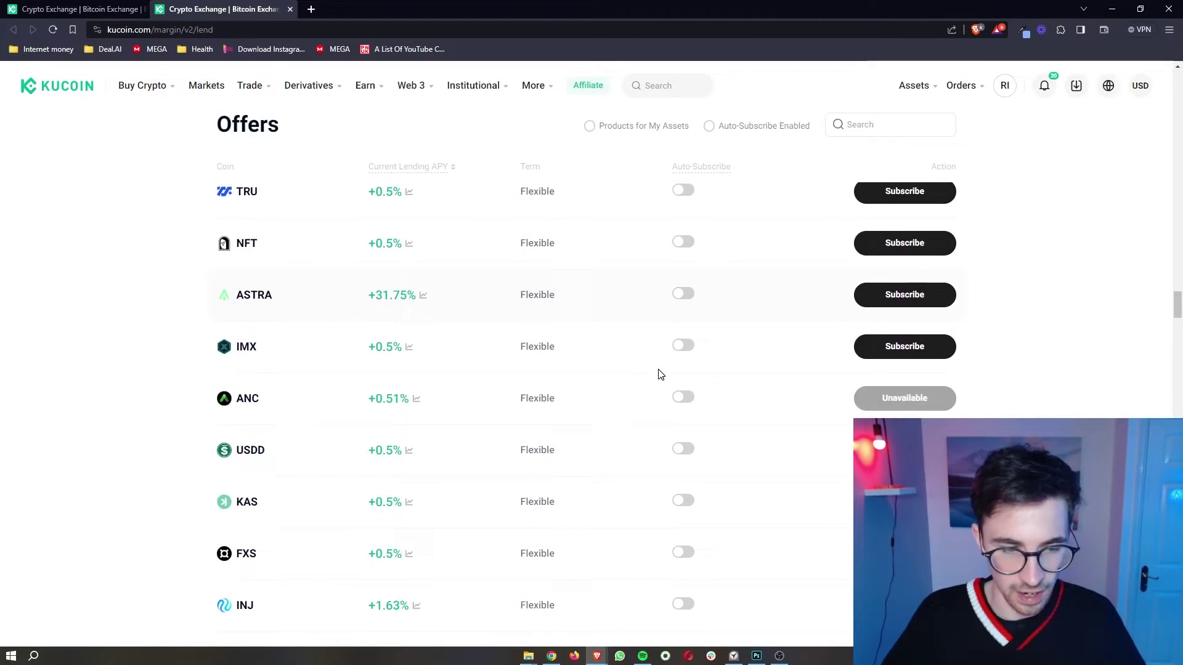
scroll(660, 374, "up", 20)
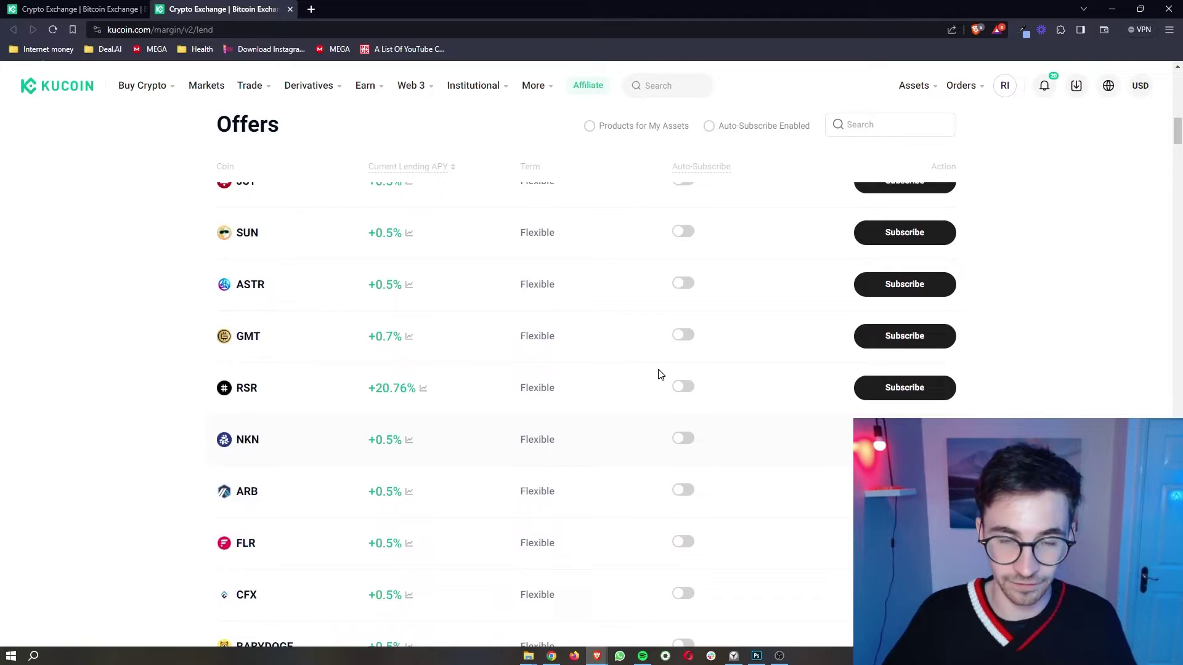
scroll(660, 373, "up", 5)
scroll(660, 373, "down", 1)
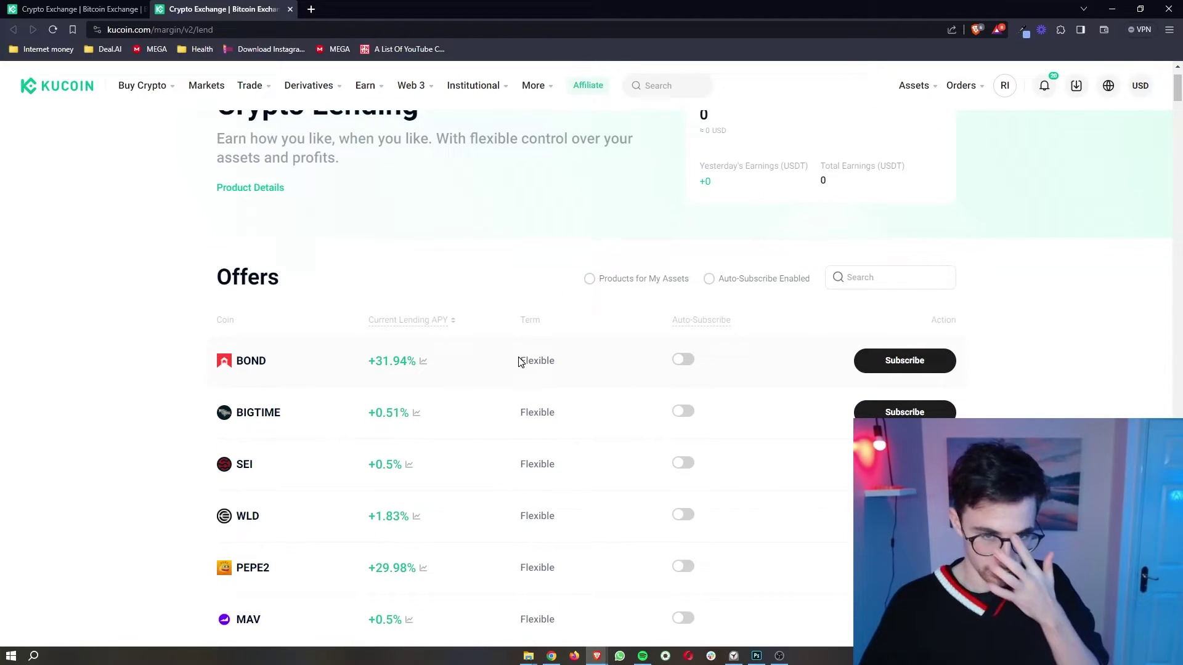
left_click_drag(521, 360, 571, 364)
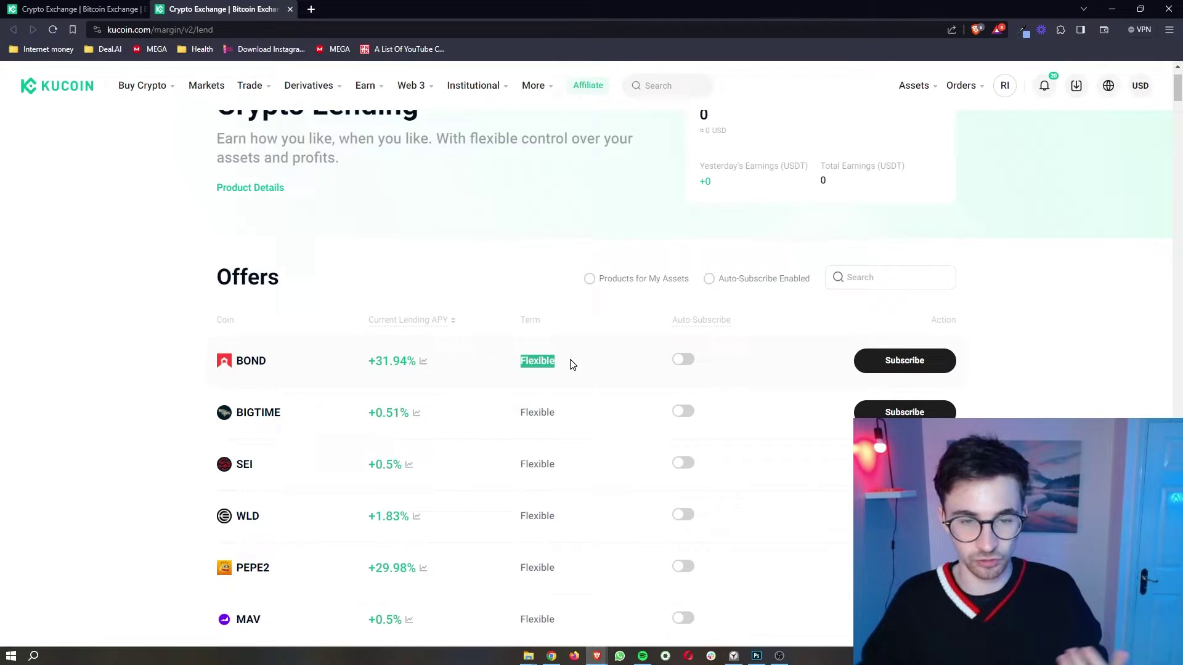
left_click(572, 365)
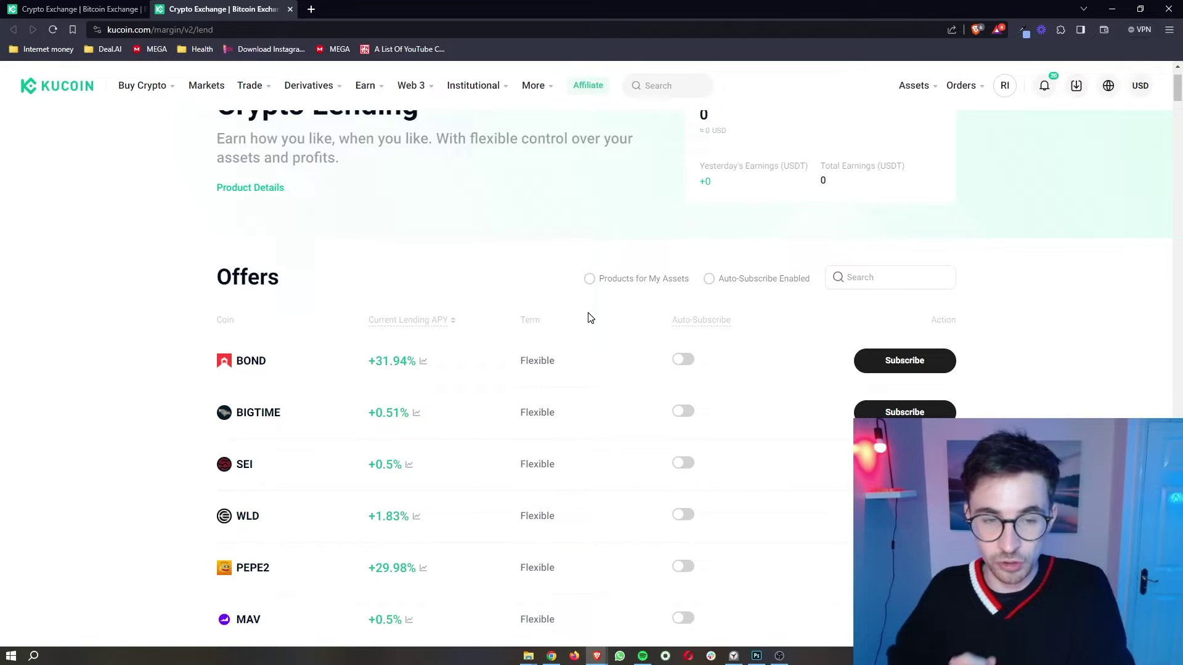
scroll(591, 318, "down", 1)
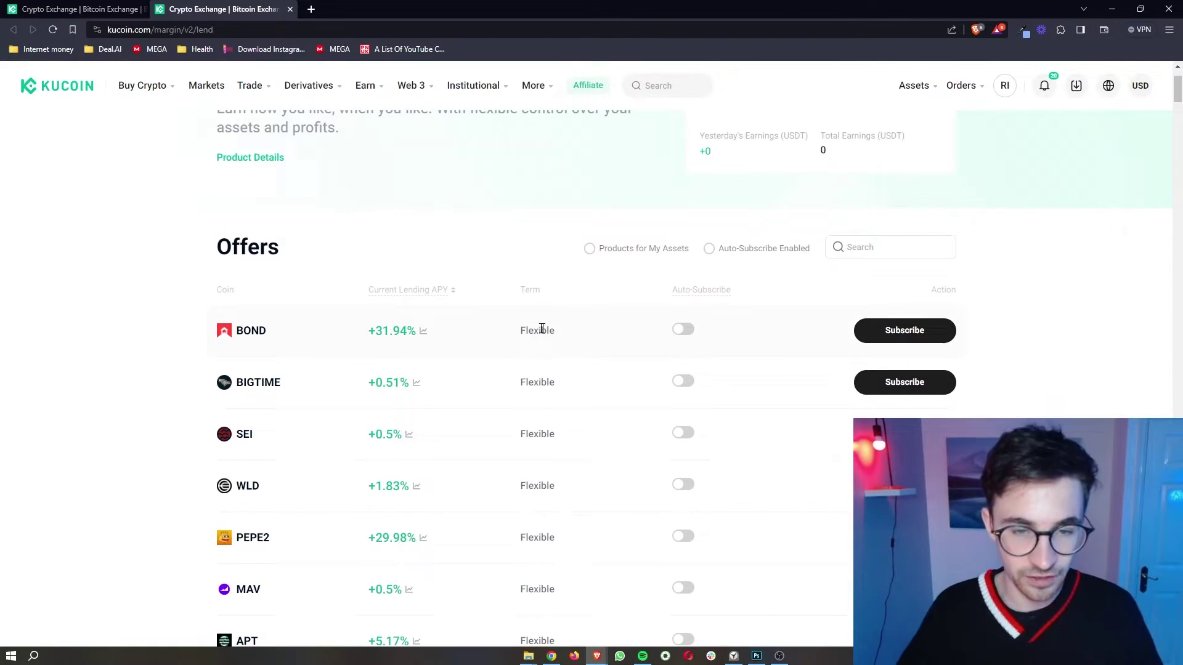
left_click_drag(520, 334, 569, 338)
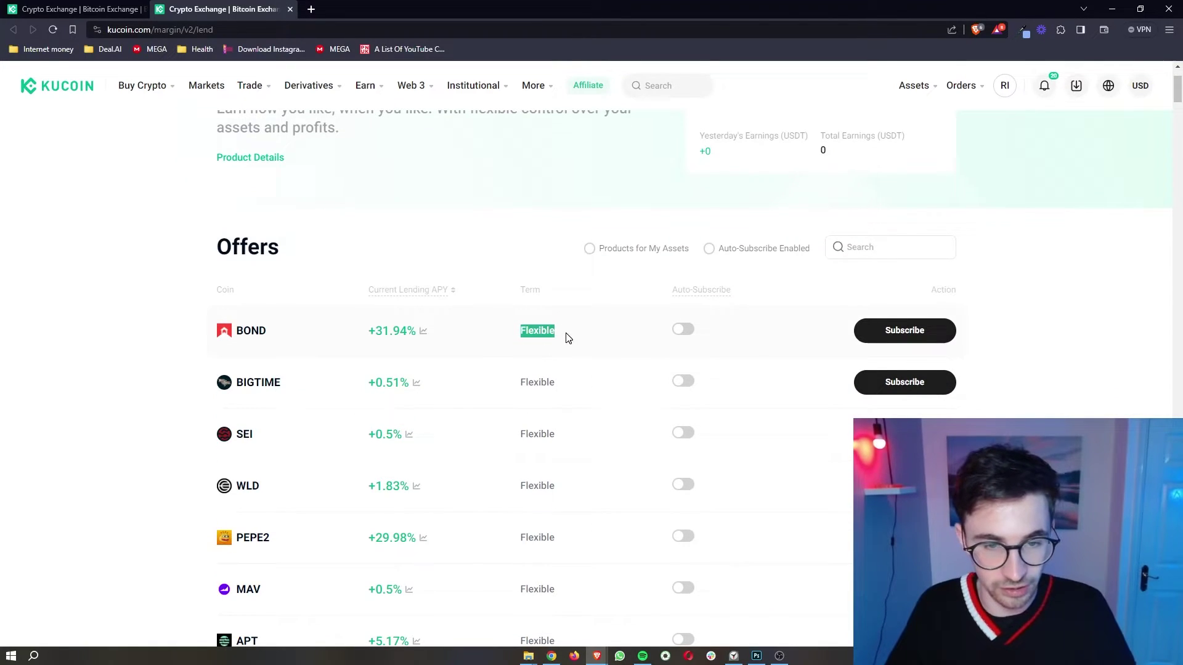
left_click(547, 316)
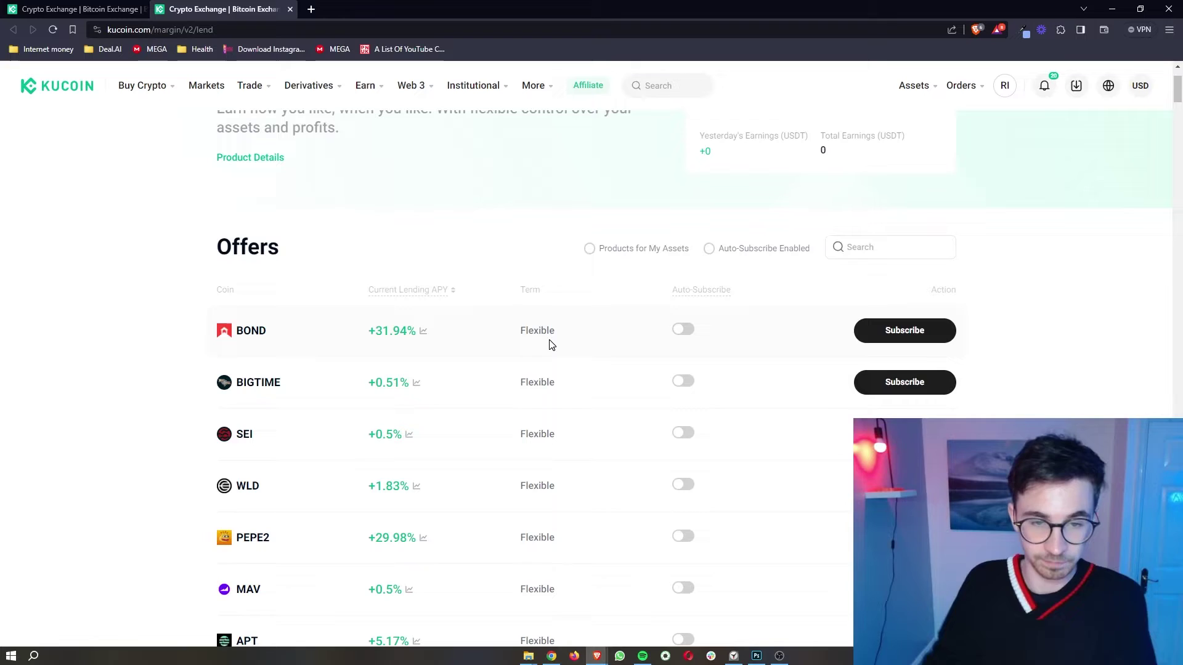
scroll(551, 345, "down", 10)
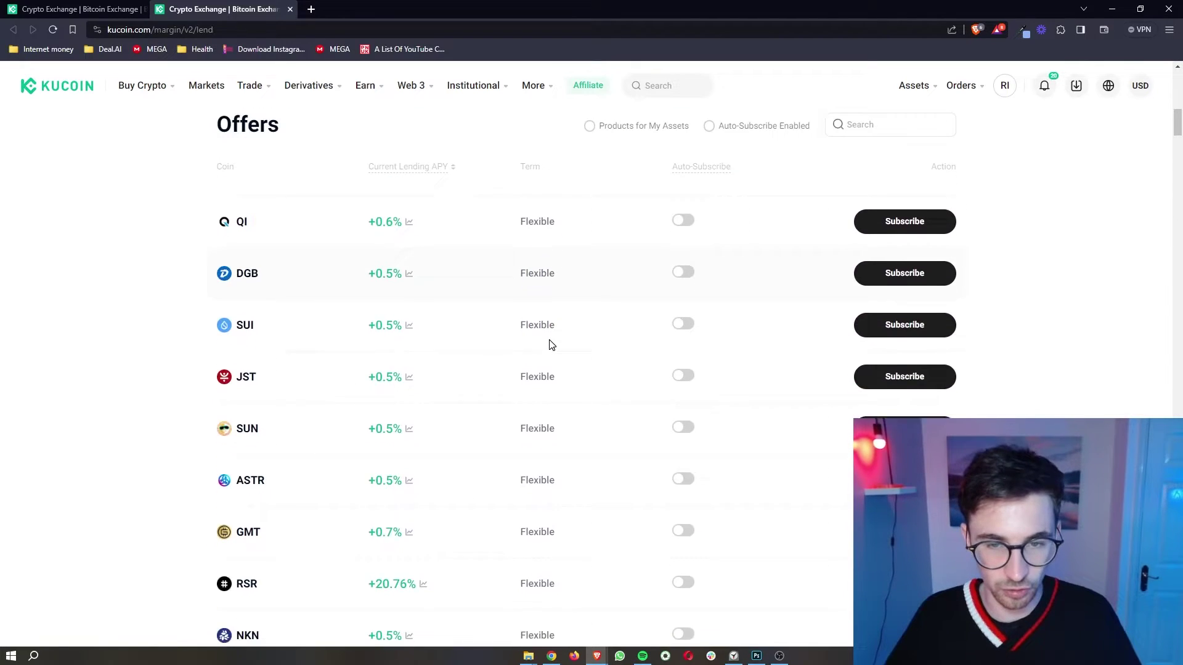
scroll(551, 345, "up", 12)
Filter the offers to eth and start subscribing to the ETH 0.5% flexible offer
scroll(554, 338, "down", 2)
left_click(869, 236)
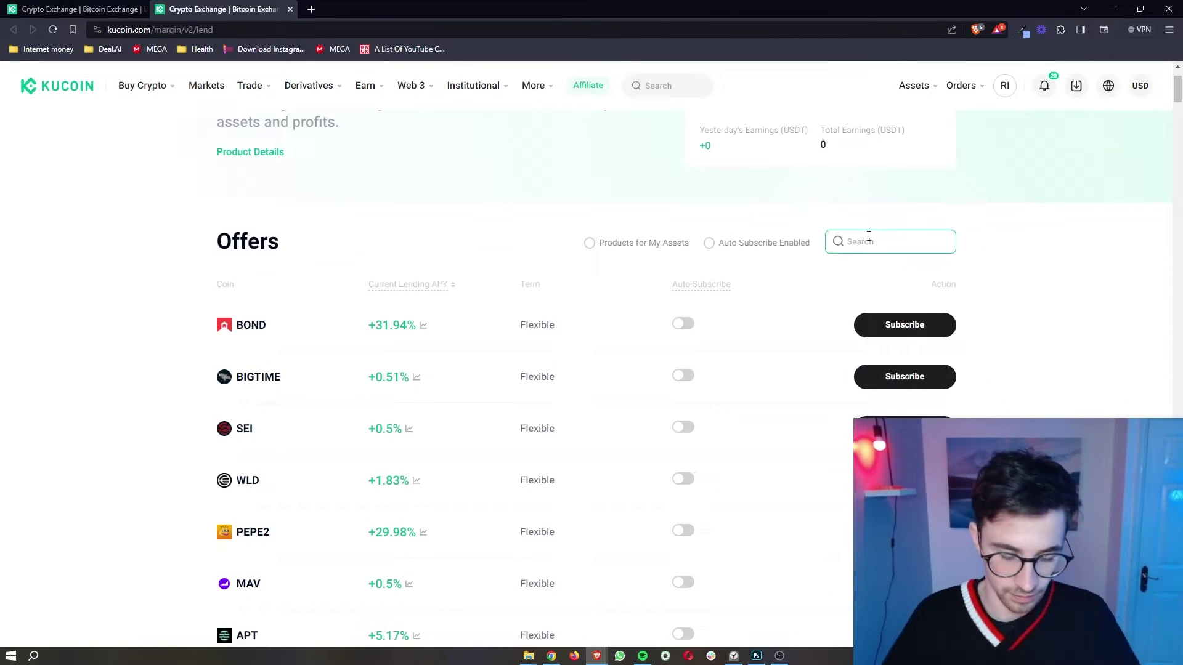
type("eth")
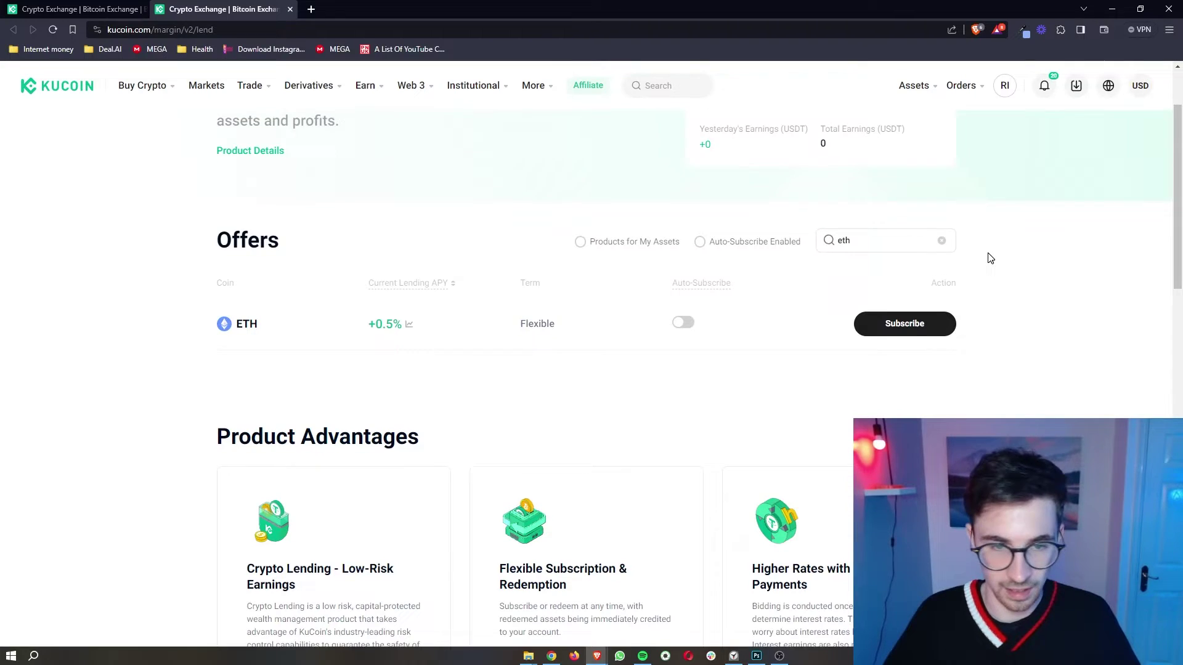
scroll(801, 258, "down", 1)
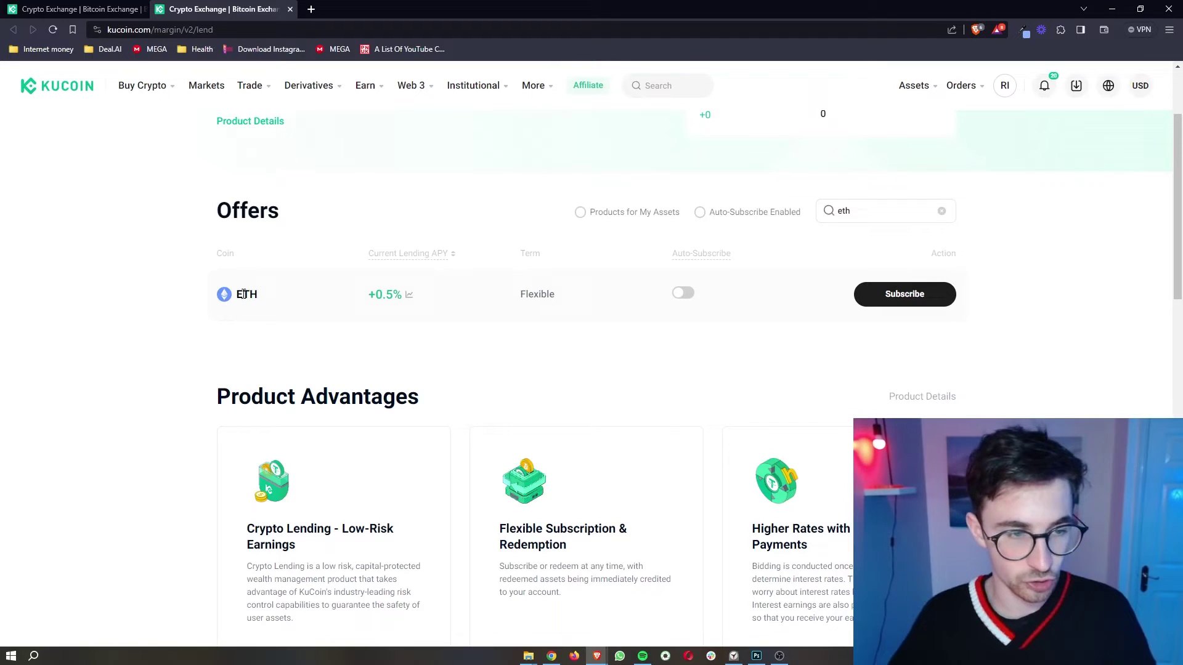
double_click(244, 294)
left_click(547, 390)
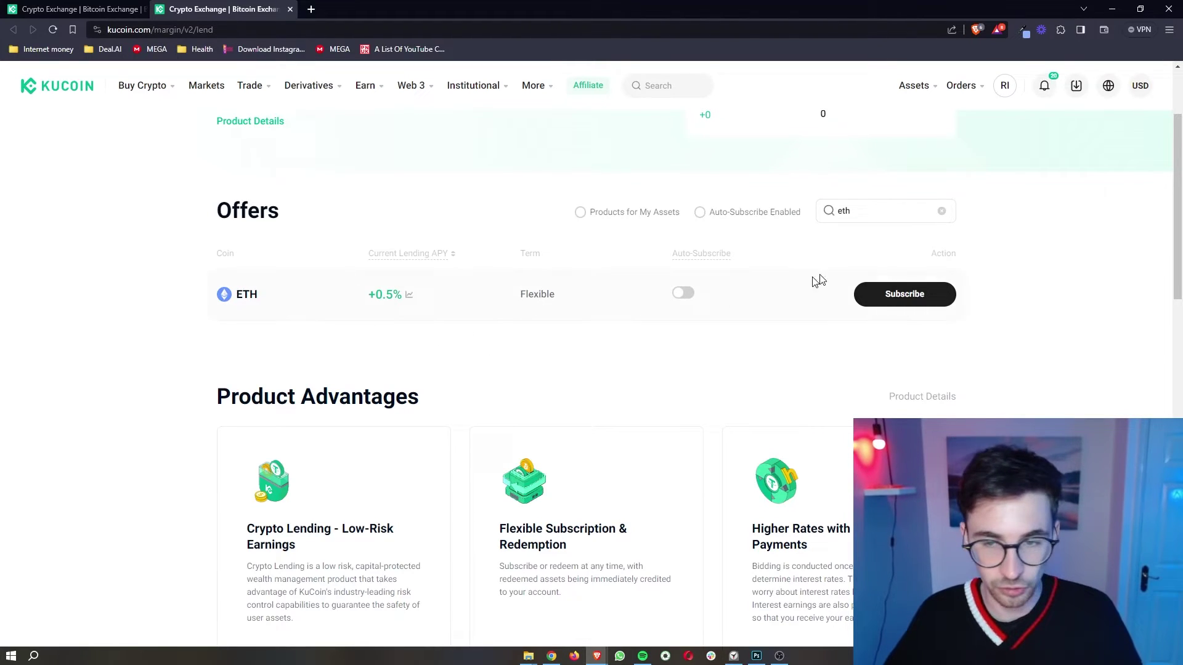
left_click(909, 300)
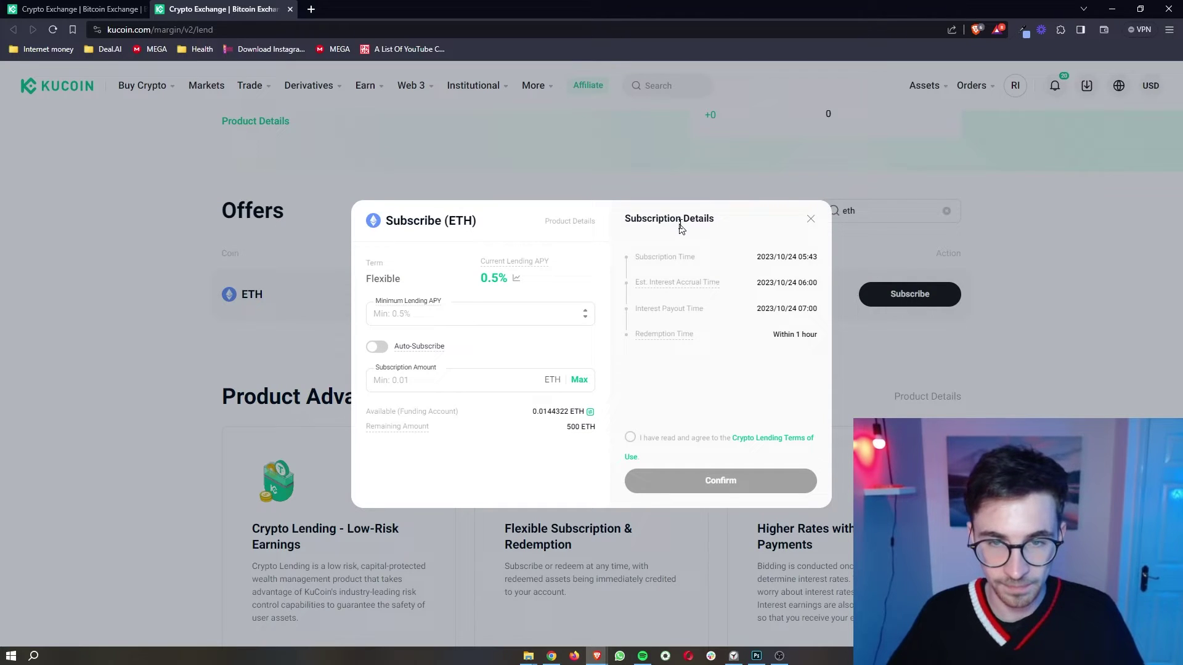
Review the Subscription Details: Subscription Time, Interest Payout Time and redemption time
left_click_drag(624, 220, 737, 222)
left_click(734, 222)
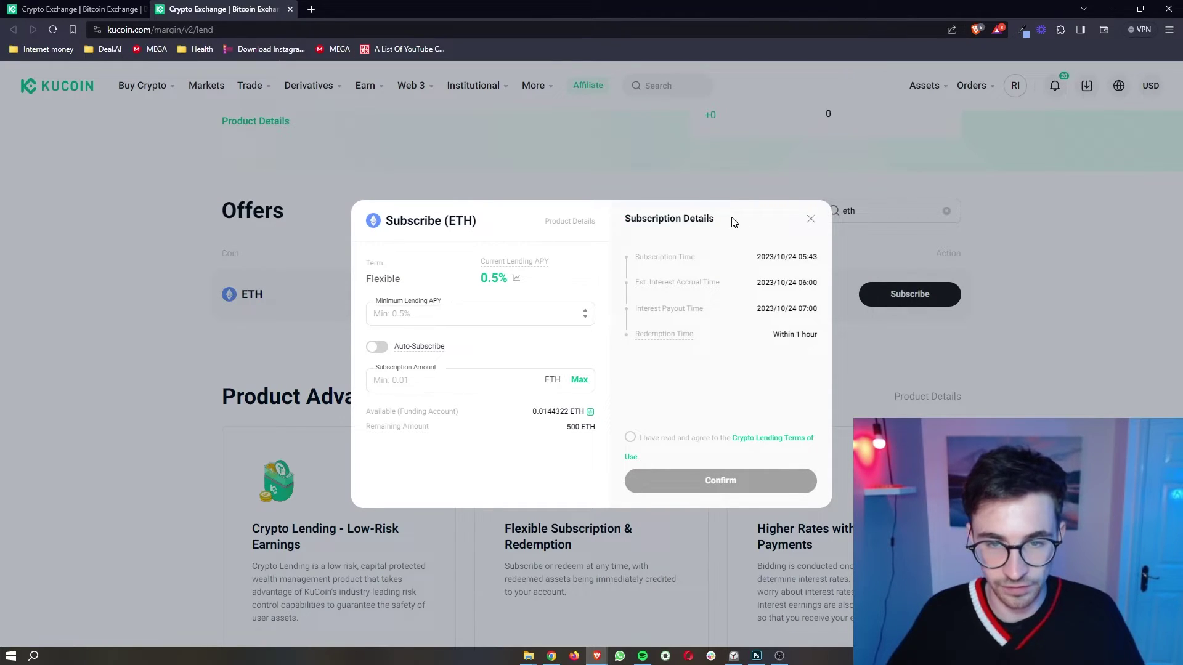
left_click_drag(637, 262, 705, 262)
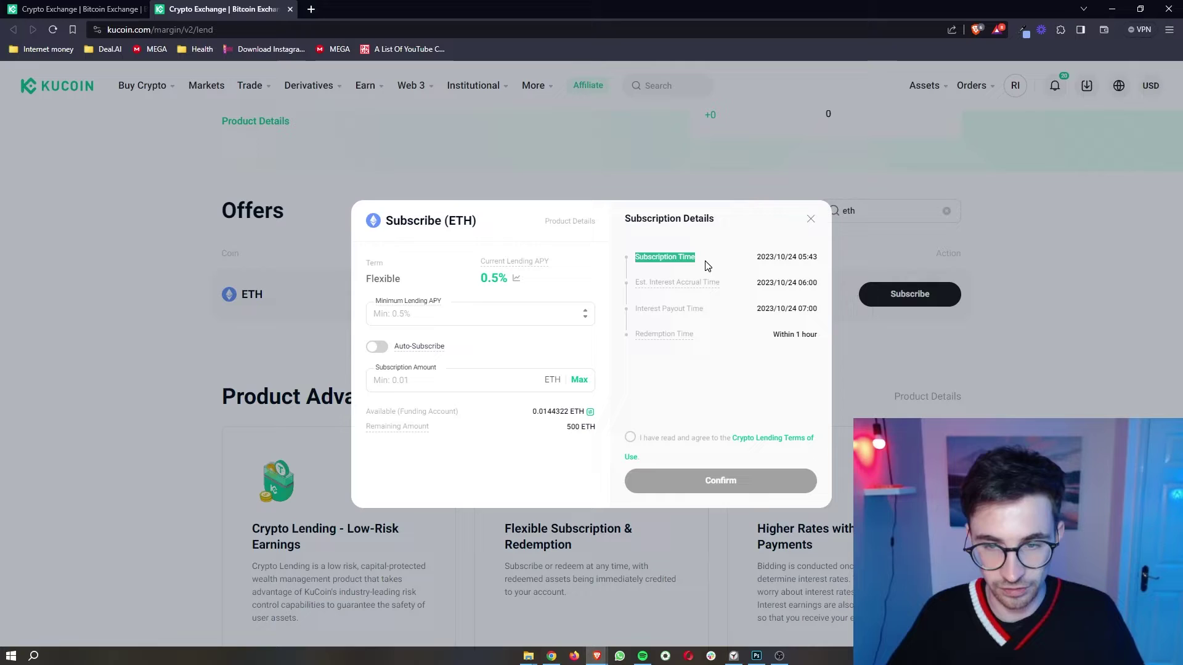
left_click(715, 271)
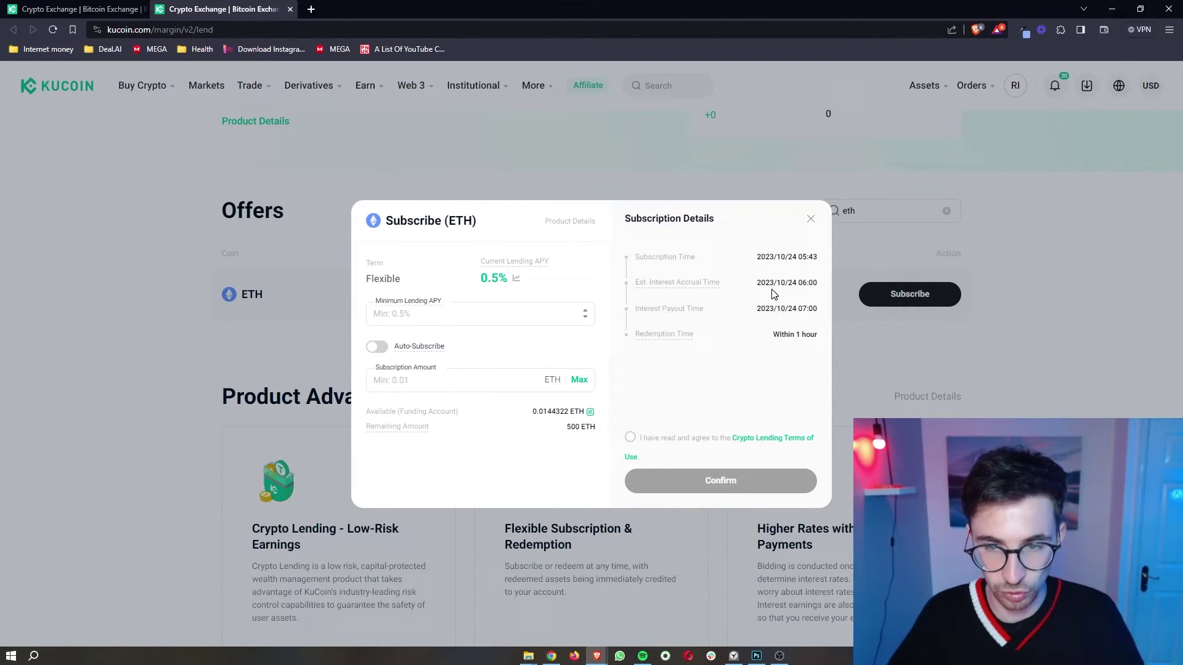
left_click_drag(633, 308, 708, 311)
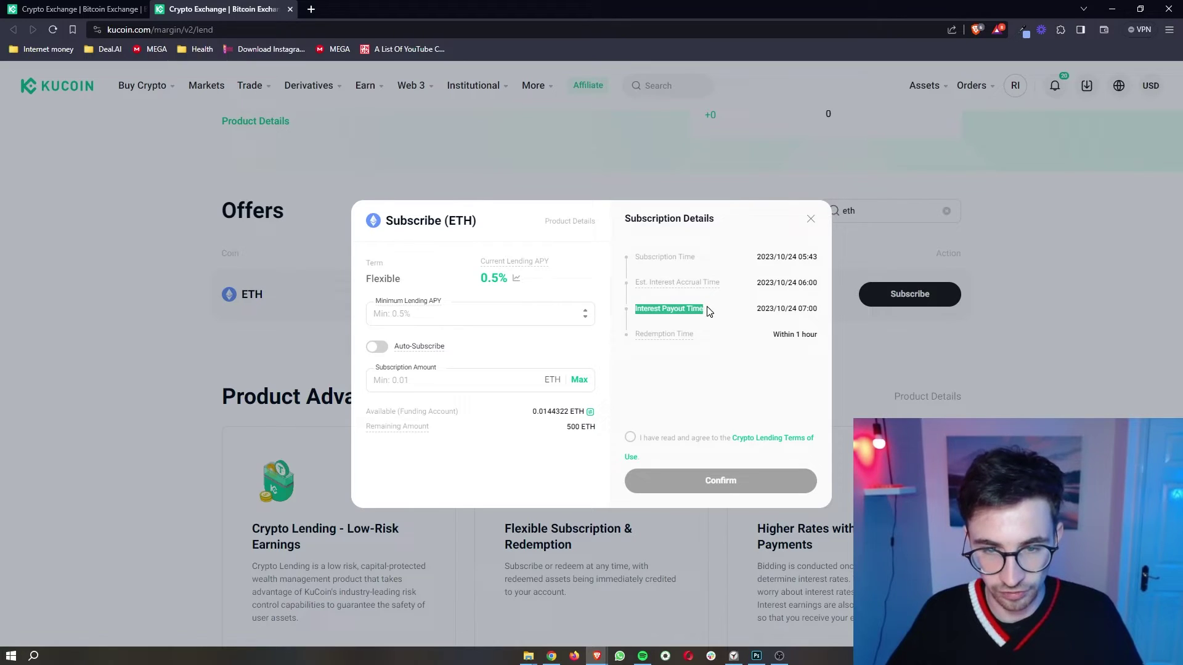
left_click(768, 329)
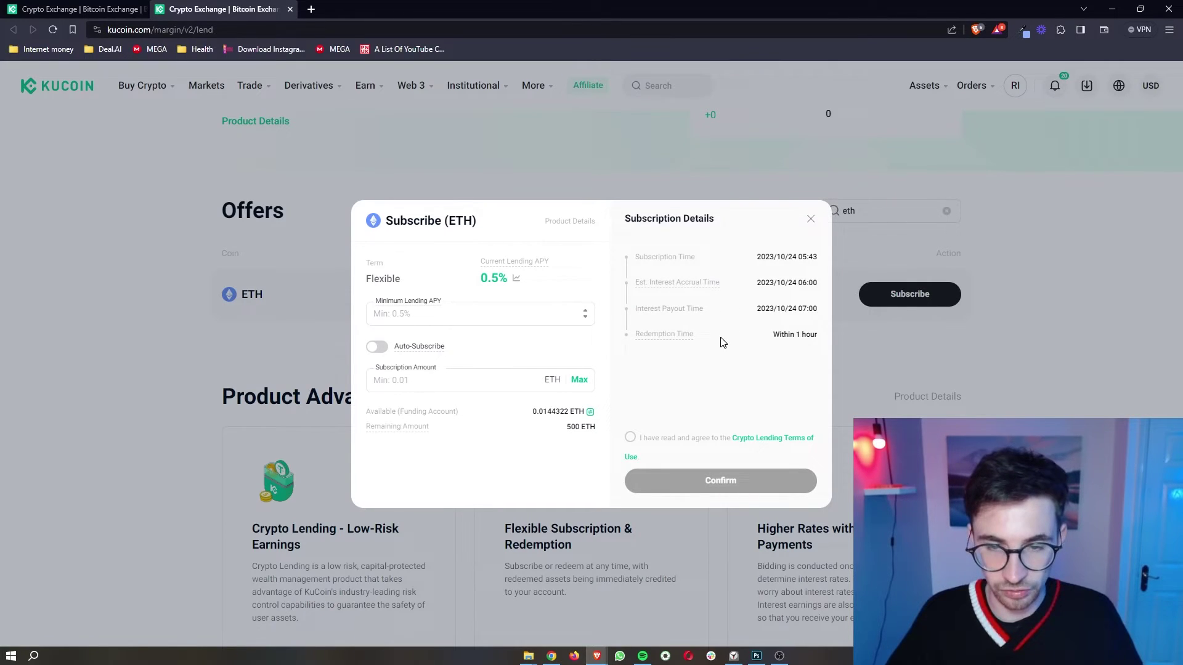
scroll(723, 342, "up", 5)
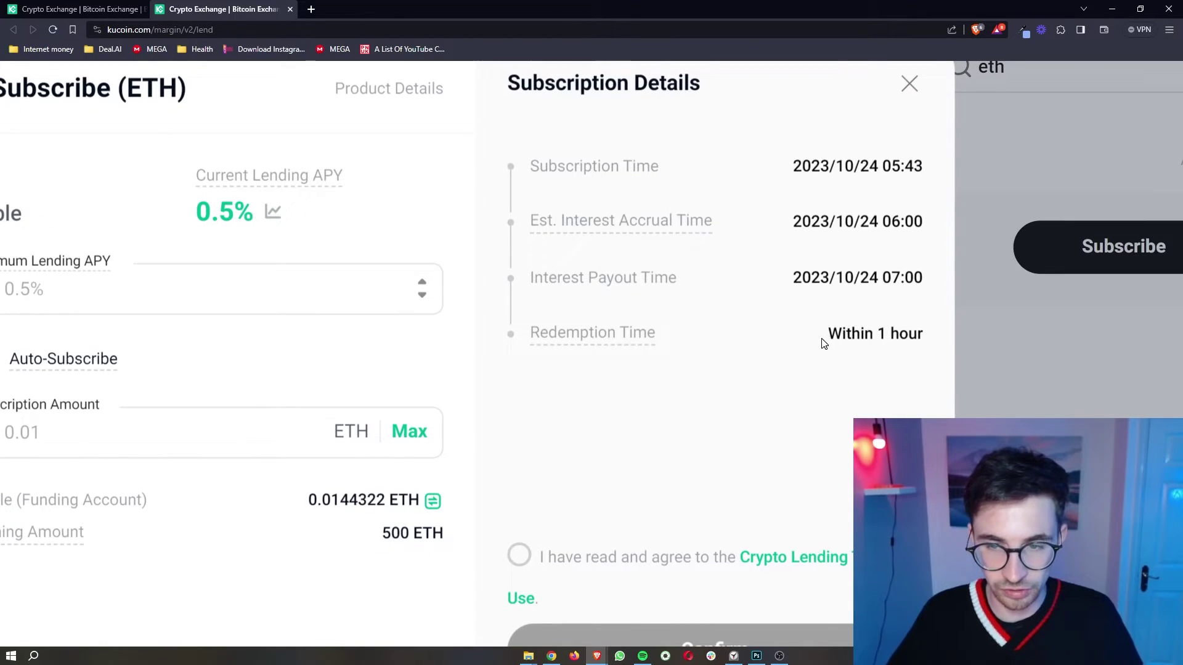
left_click_drag(824, 343, 910, 338)
left_click(834, 415)
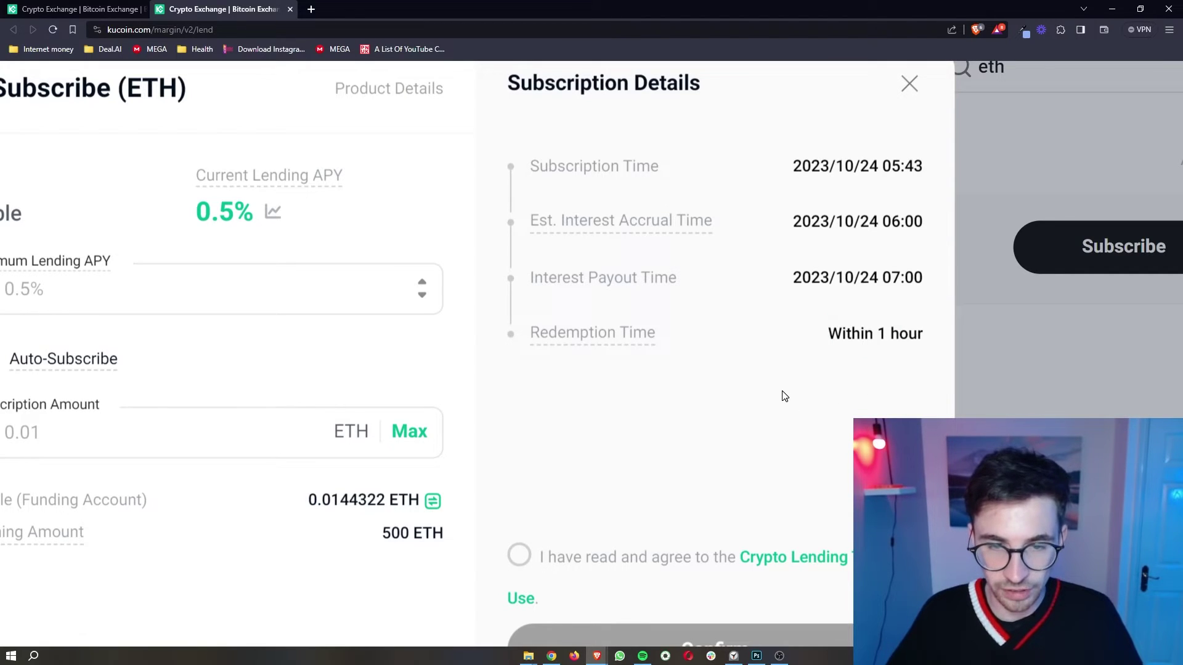
scroll(785, 396, "down", 5)
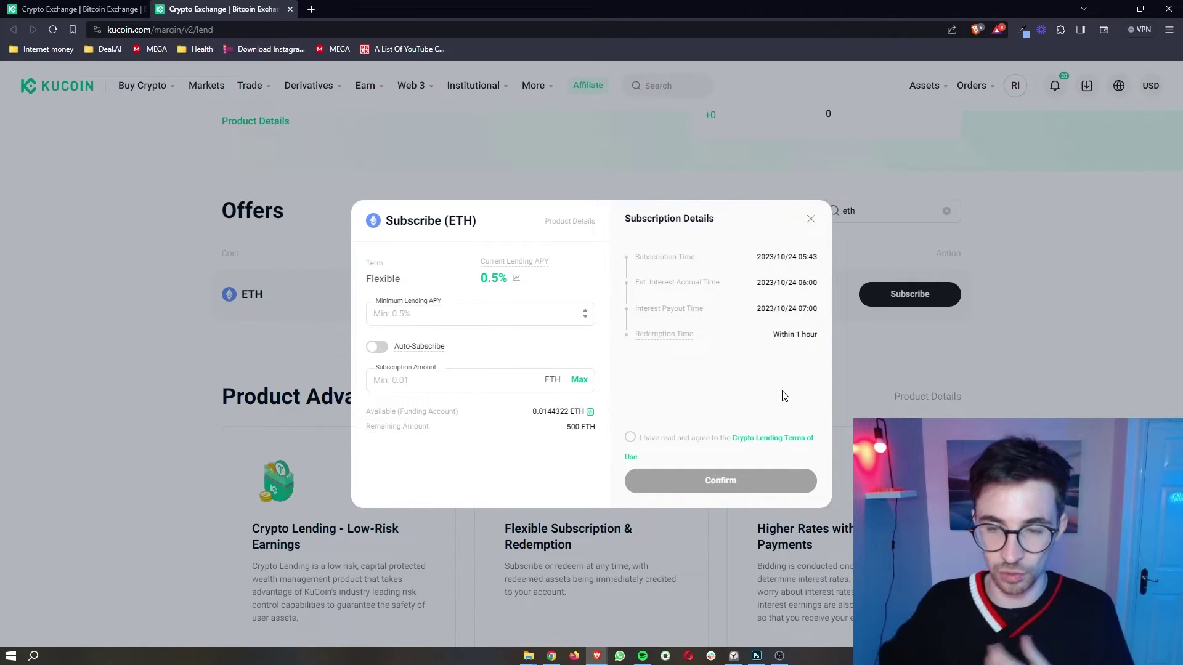
key("ctrl+plus")
key("ctrl+plus")
key("ctrl+plus")
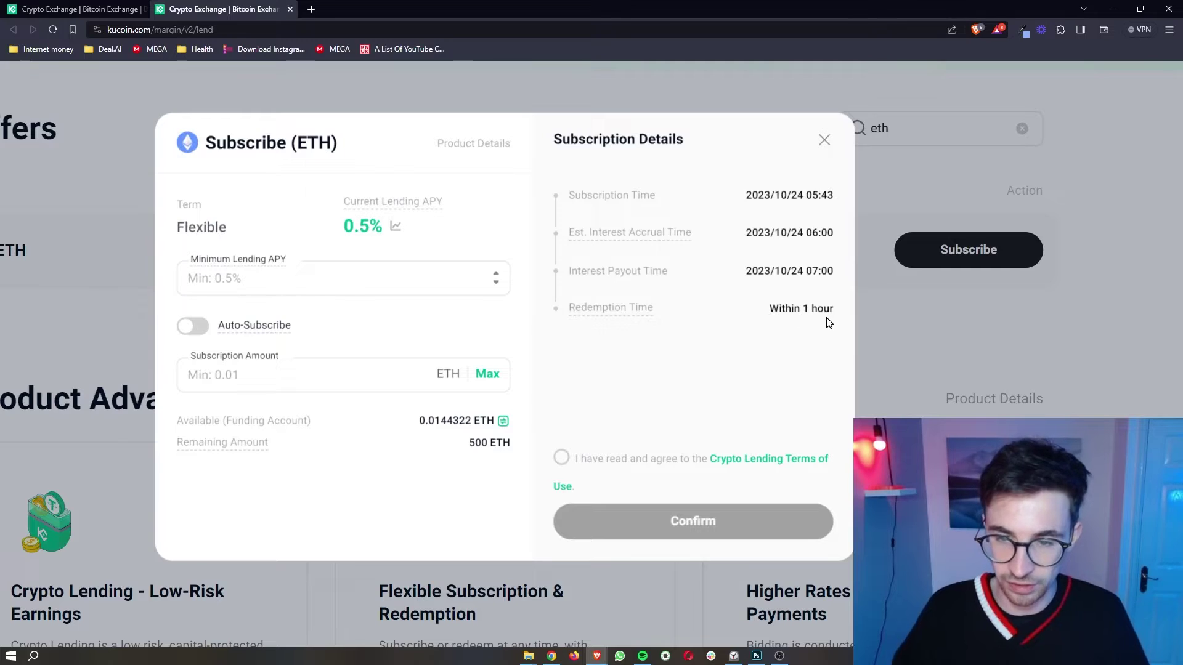
key("ctrl+0")
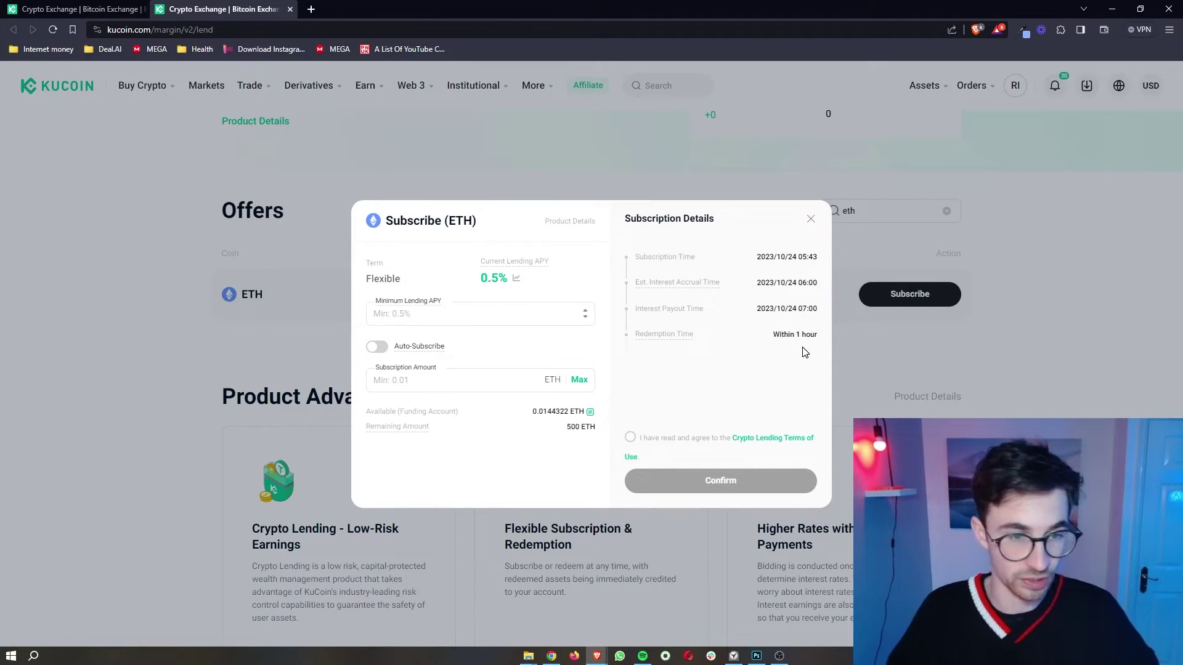
Enter 10% as Minimum Lending APY, compare it with the current 0.5%, and reopen the field
left_click(413, 318)
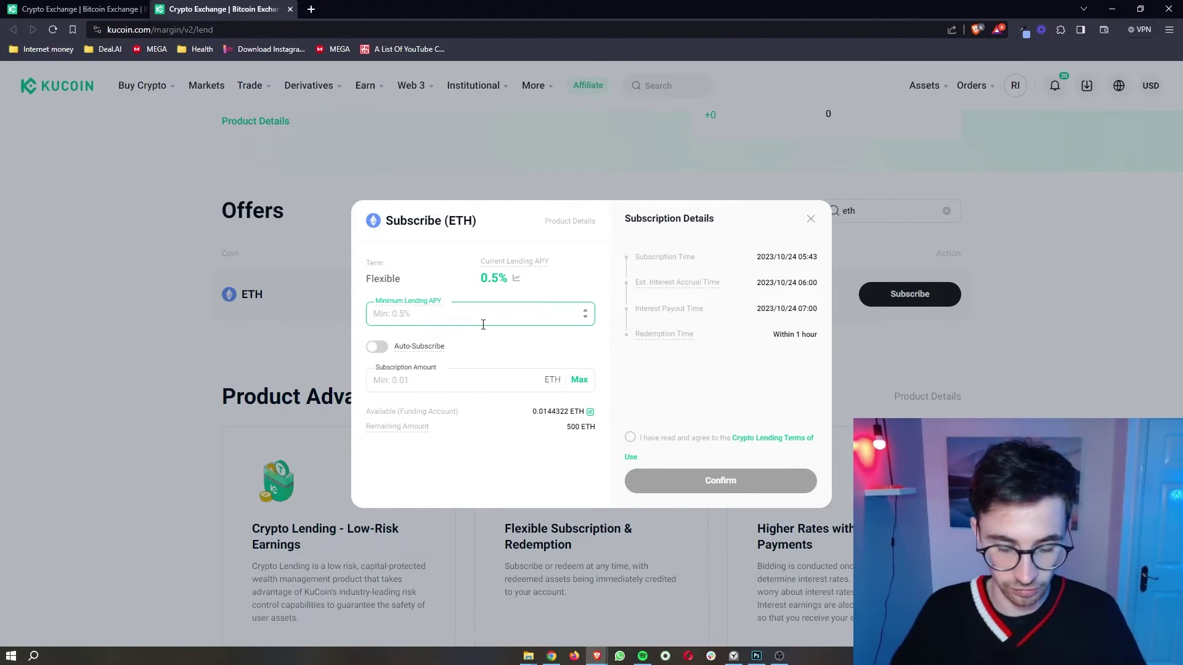
type("10")
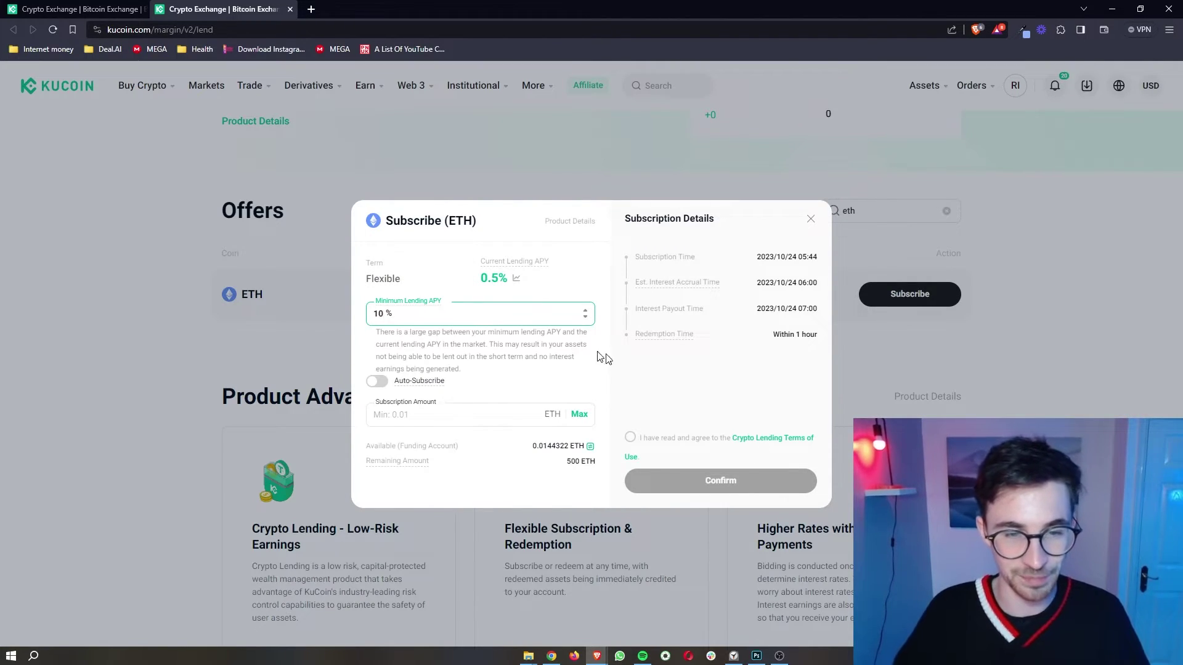
left_click(621, 367)
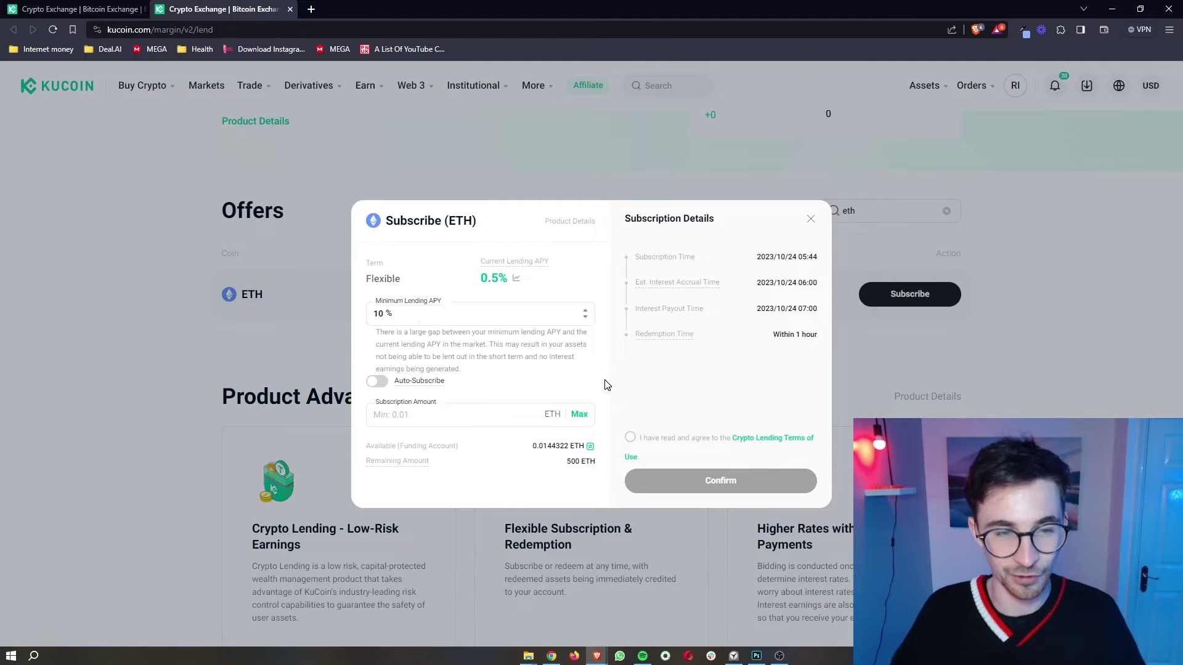
scroll(545, 376, "up", 5)
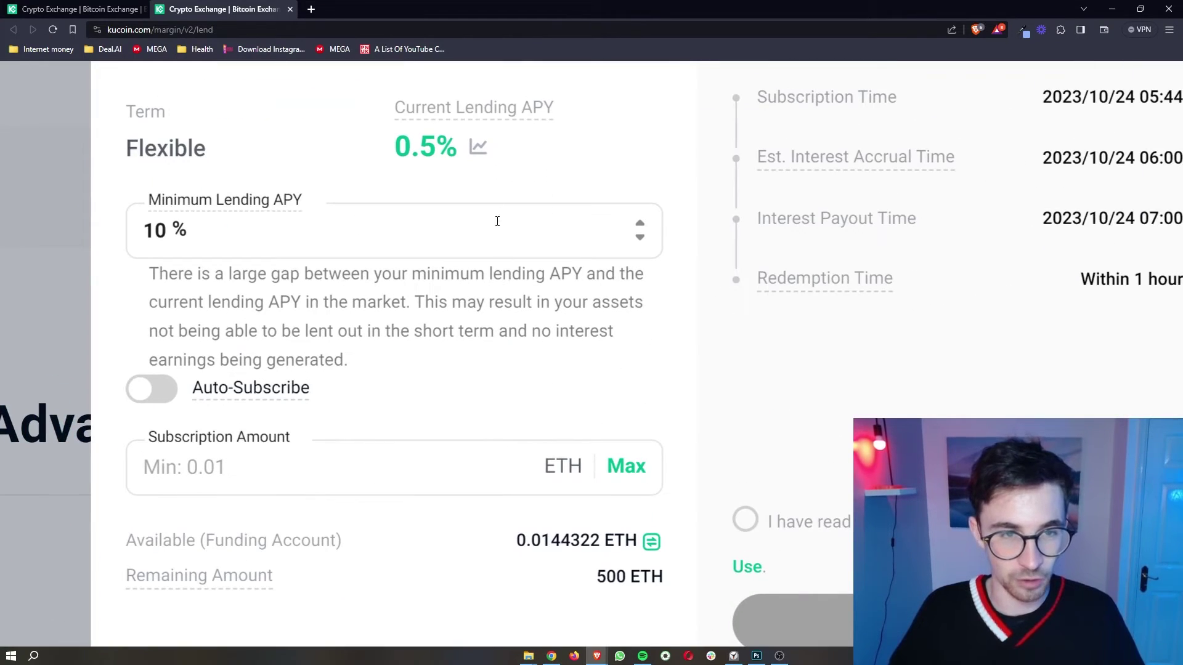
scroll(489, 217, "up", 1)
scroll(434, 188, "down", 5)
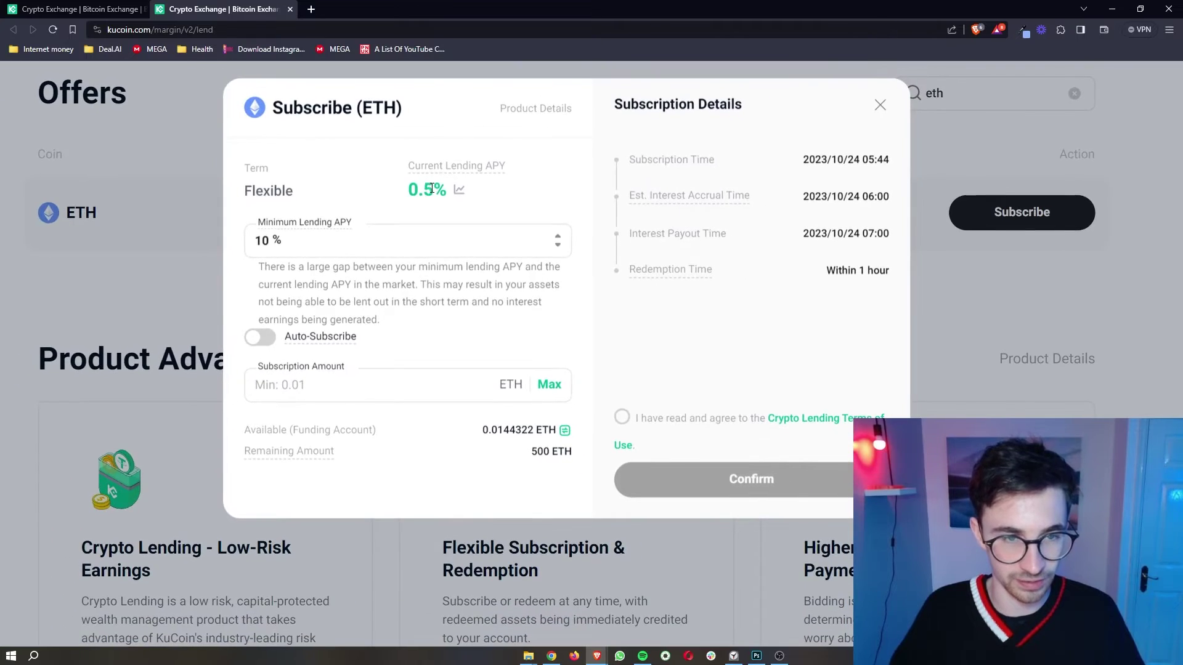
triple_click(432, 188)
left_click(501, 215)
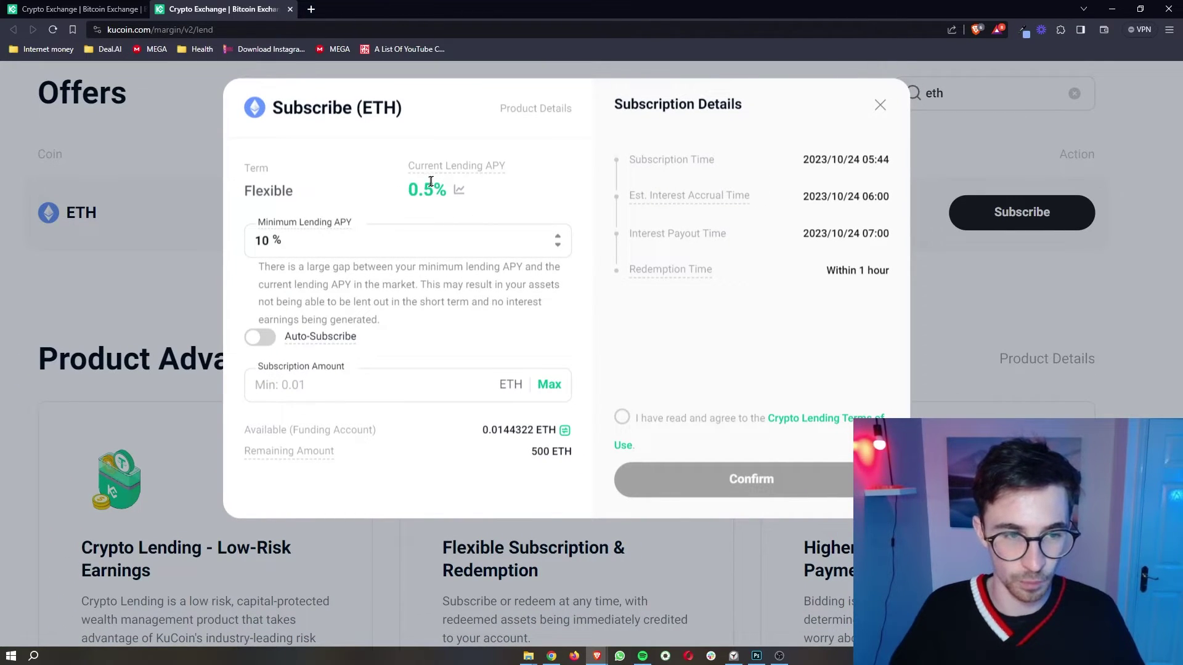
scroll(441, 185, "down", 3)
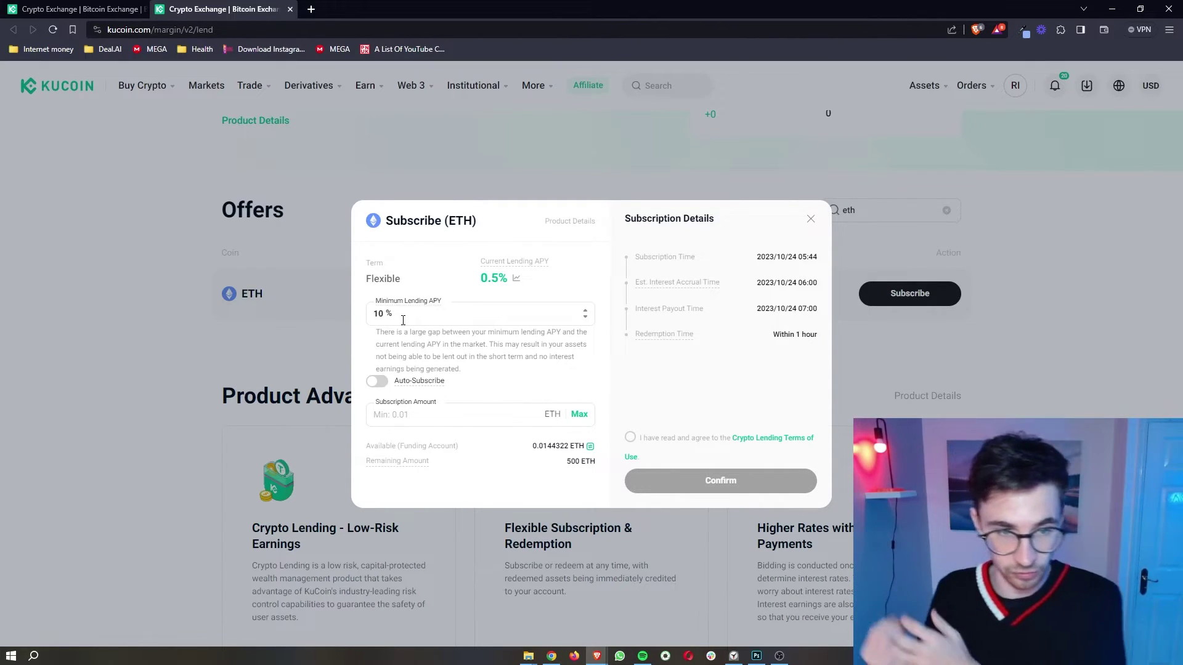
left_click(403, 320)
Reset Minimum Lending APY to 0.5%, try the Max ETH amount, and leave Auto-Subscribe on
key("BackSpace")
key("BackSpace")
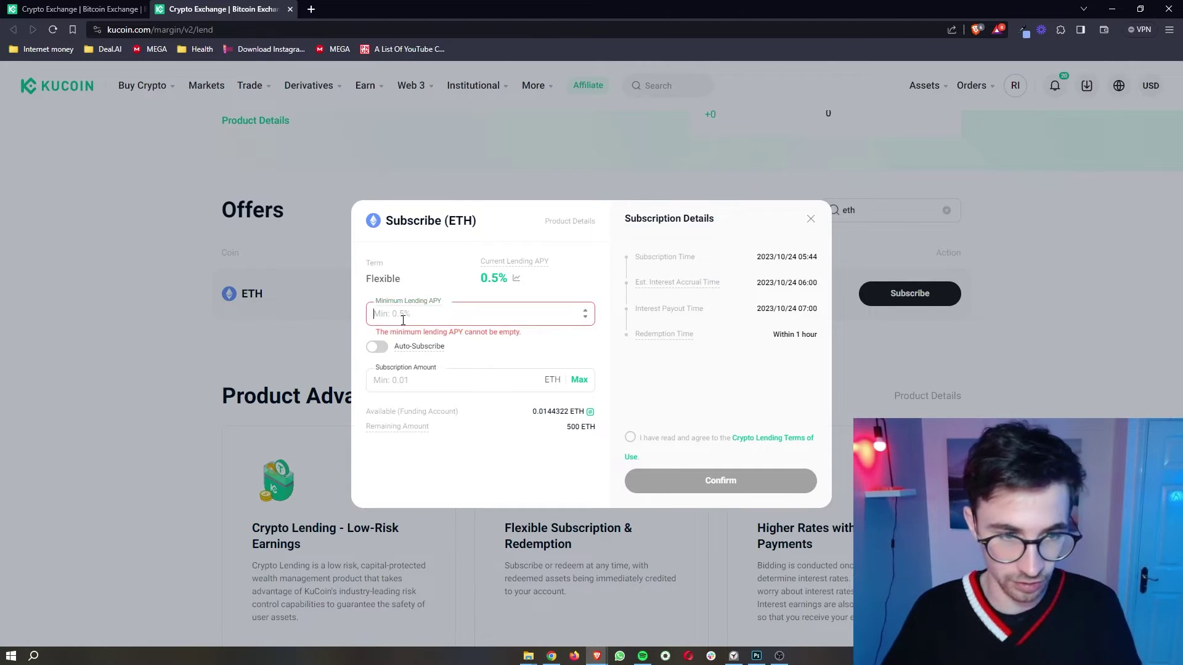
type("0.5")
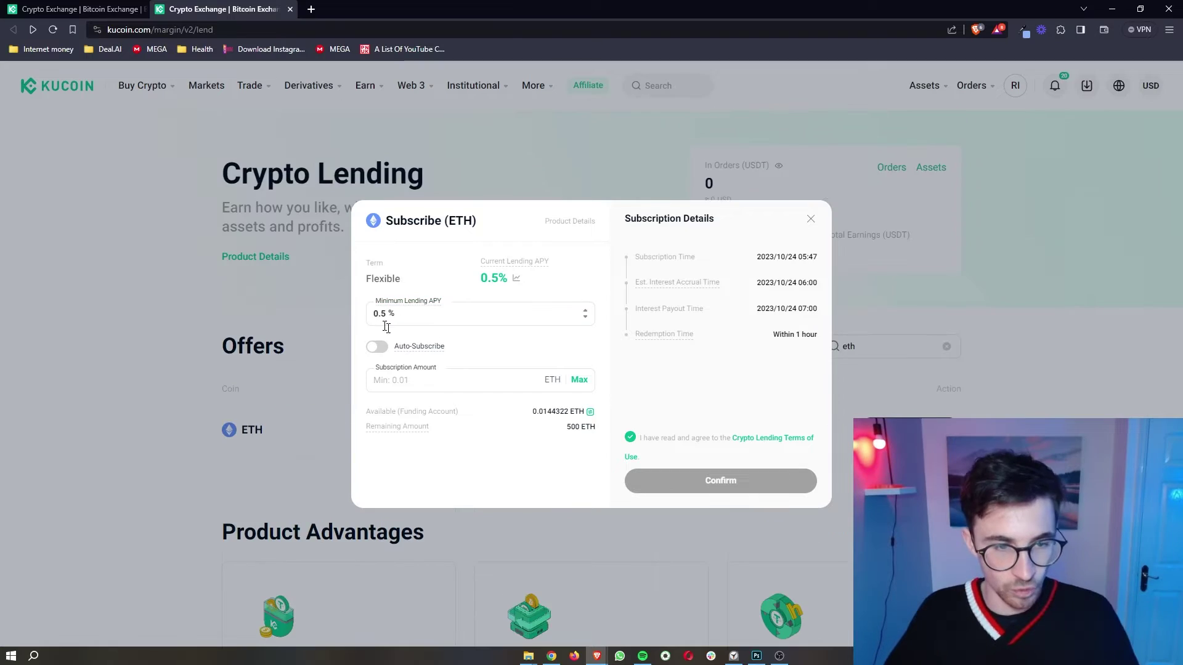
left_click(376, 349)
left_click(379, 350)
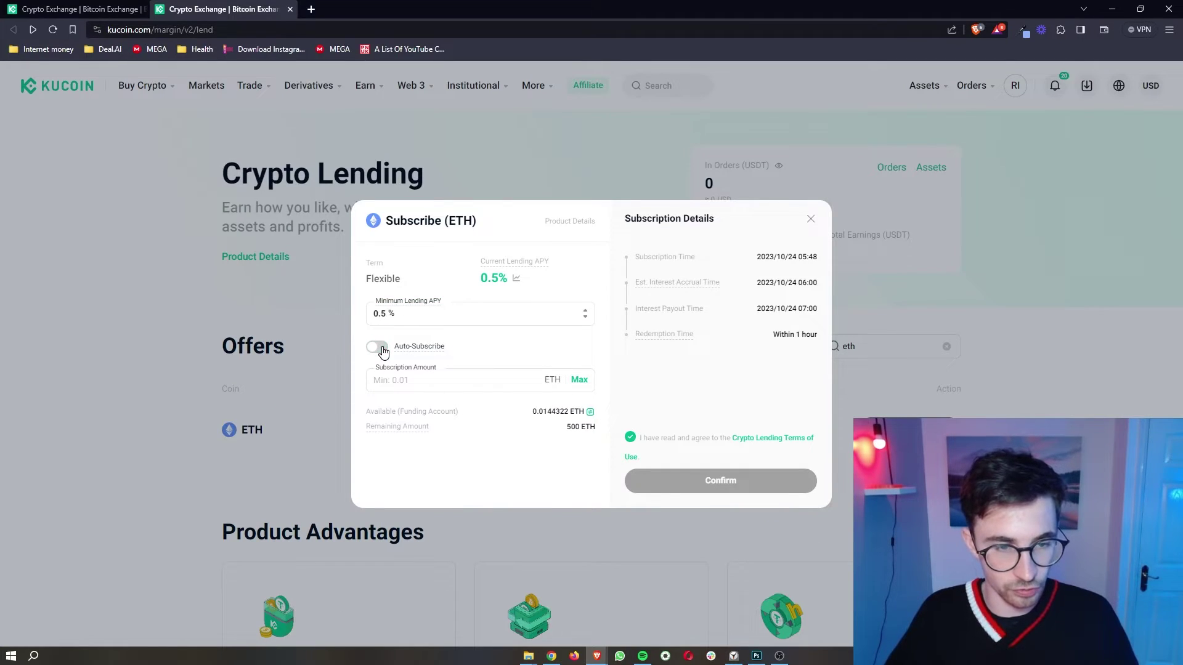
left_click(382, 351)
left_click(383, 352)
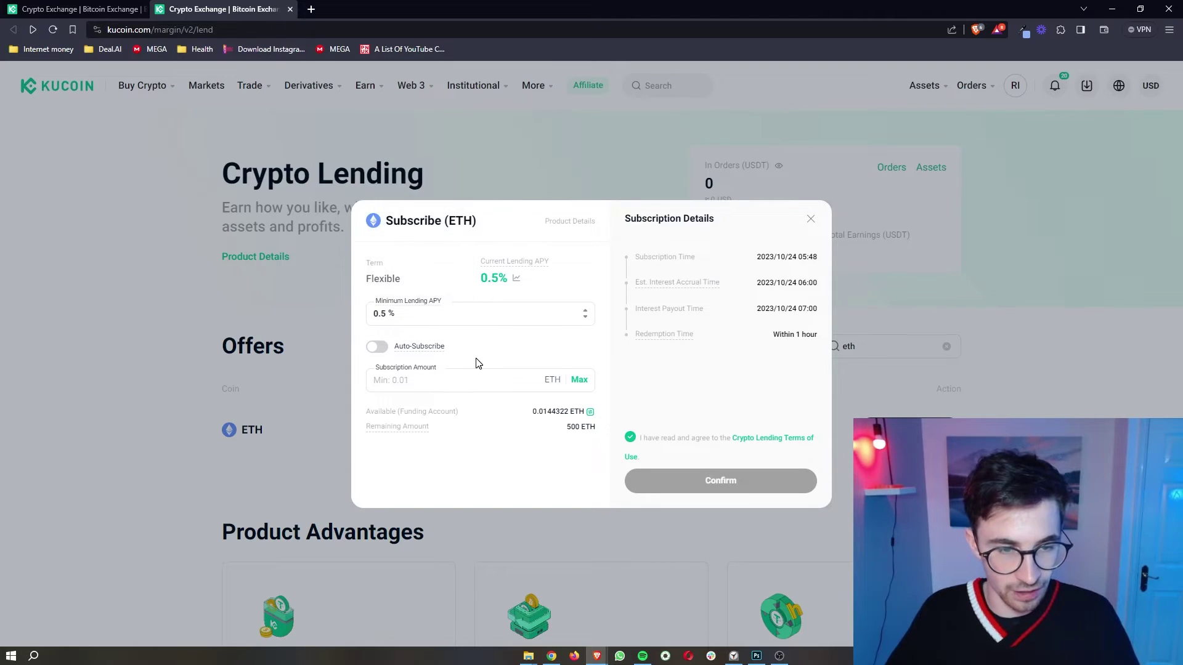
left_click(578, 382)
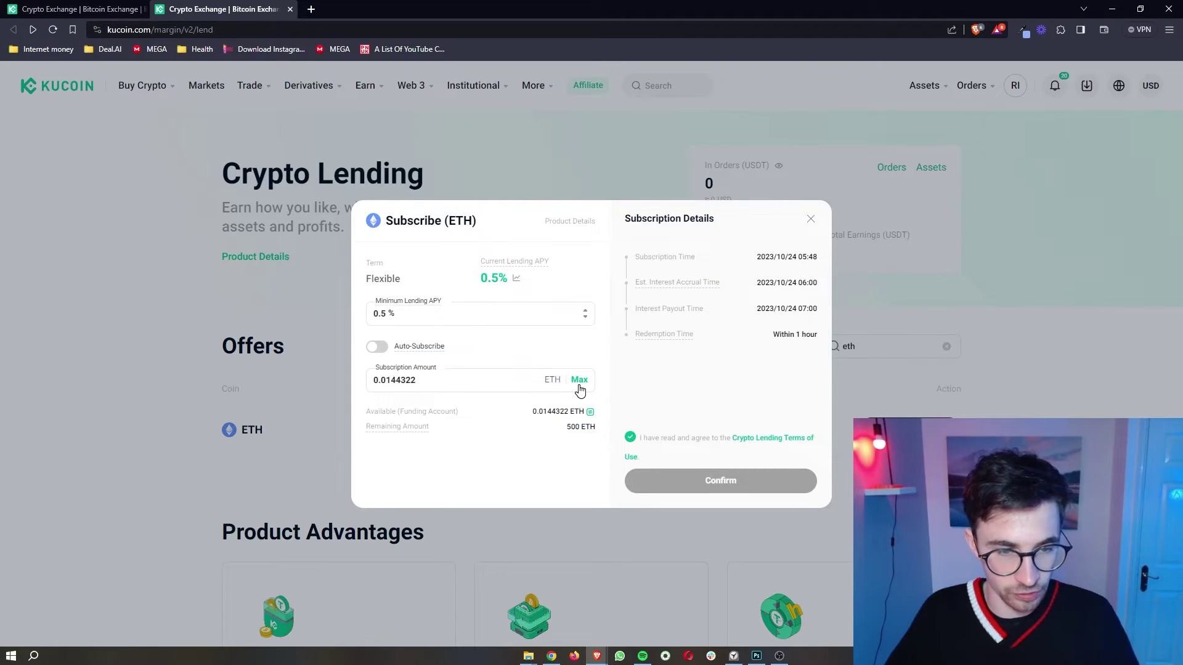
left_click_drag(428, 382, 350, 377)
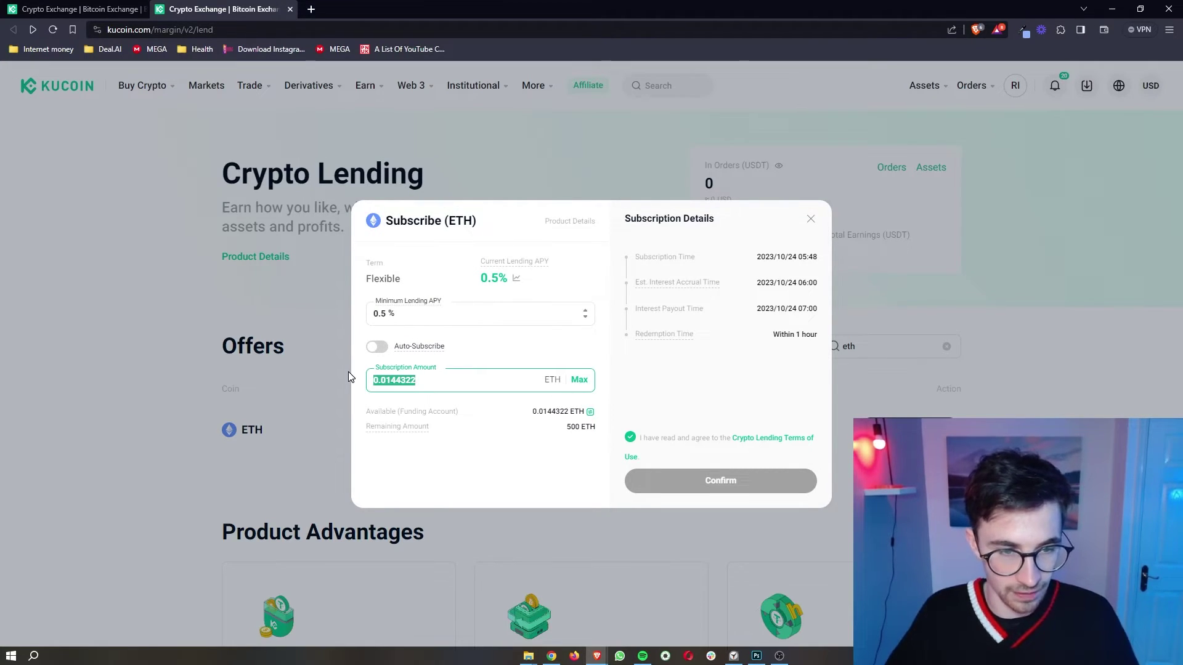
left_click(493, 438)
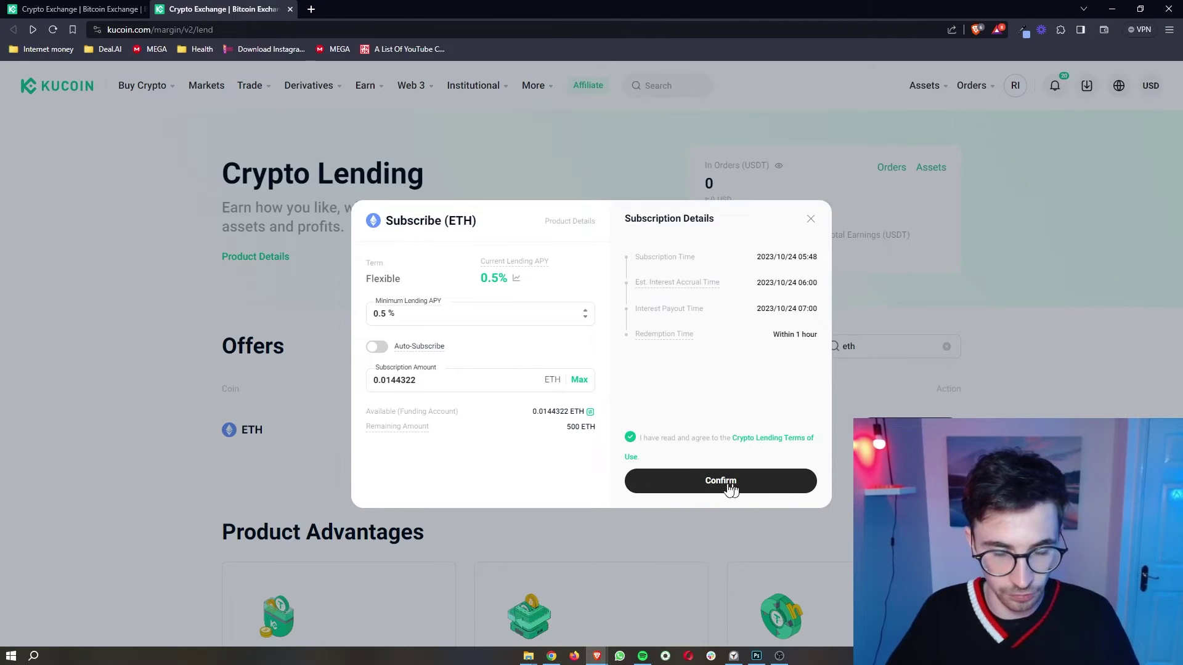
left_click(375, 348)
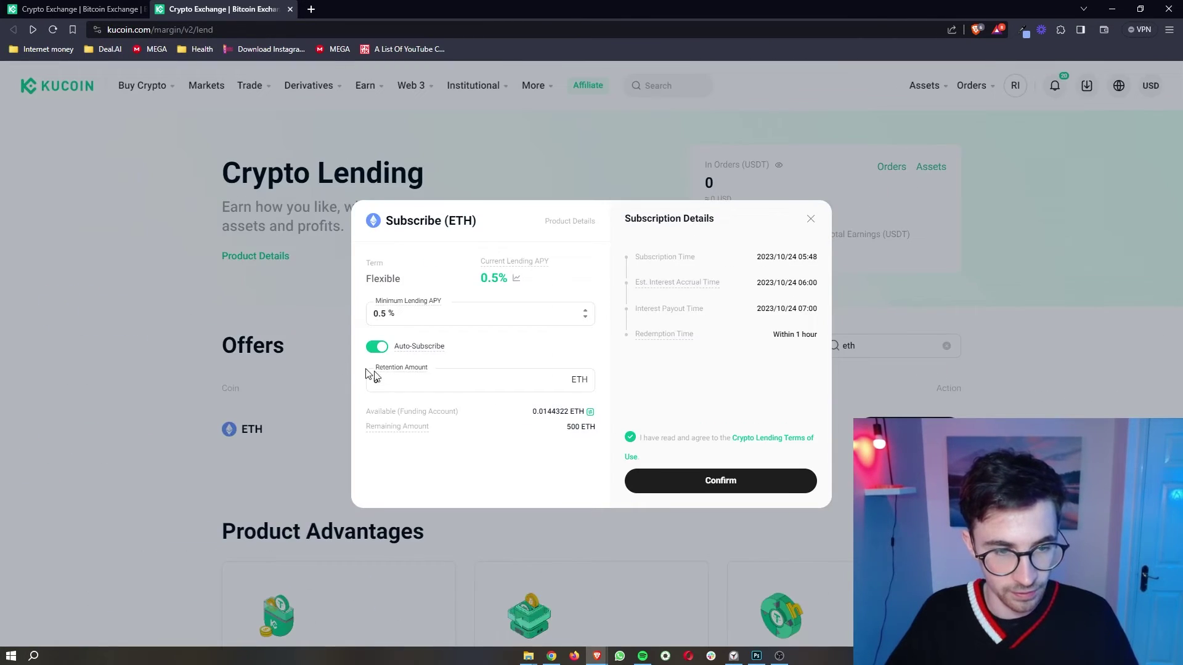
Keep the Retention Amount at 0 ETH and submit the ETH subscription settings
left_click(315, 379)
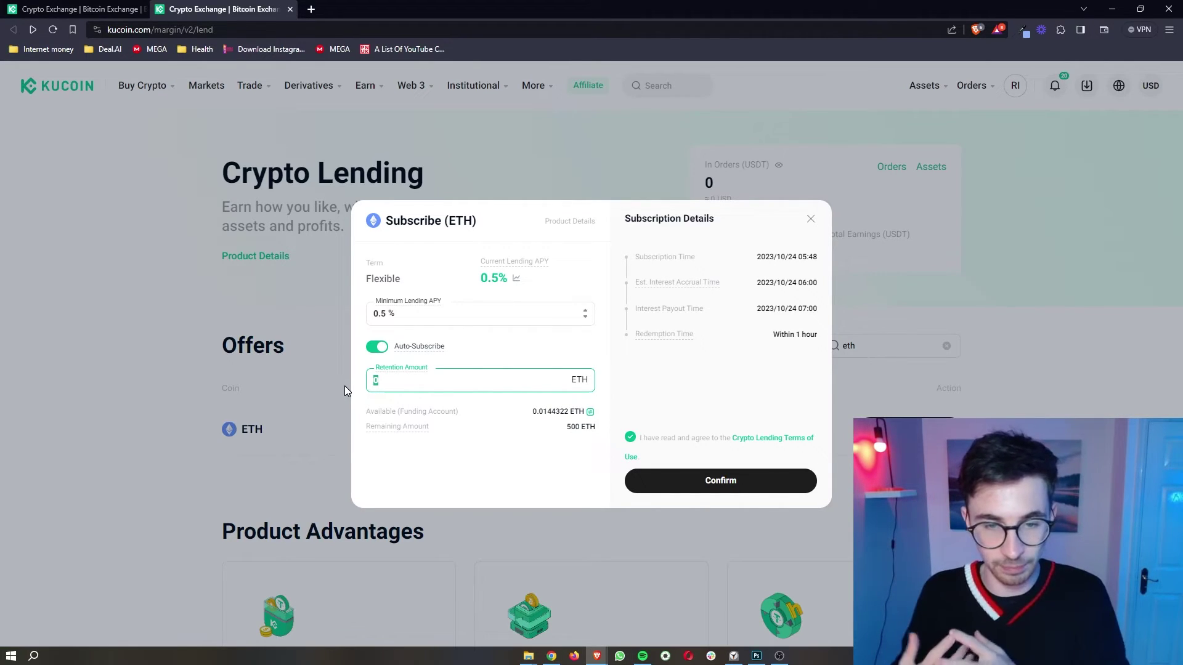
left_click(499, 408)
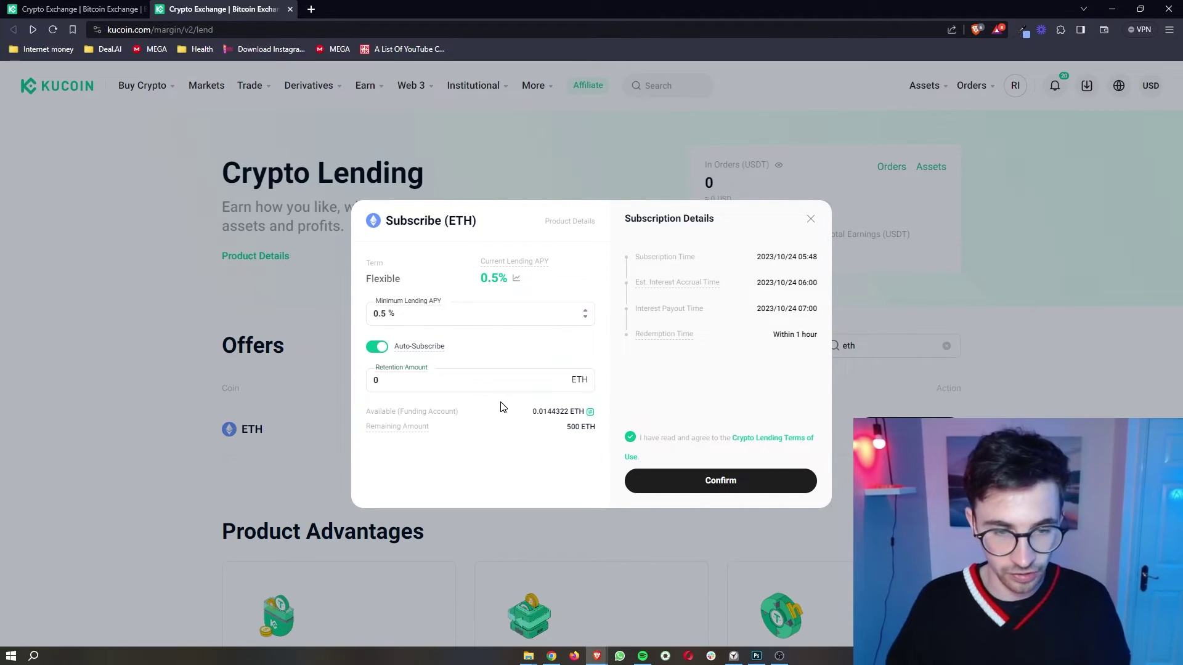
scroll(550, 421, "up", 2)
scroll(551, 421, "up", 2)
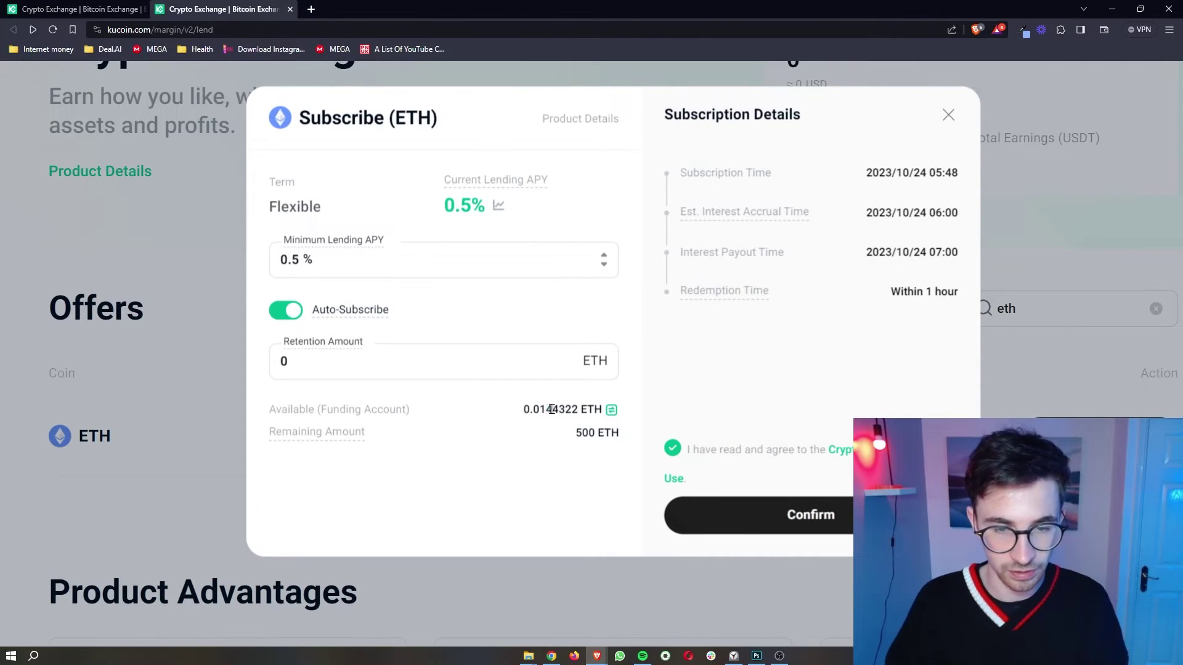
left_click_drag(552, 409, 583, 410)
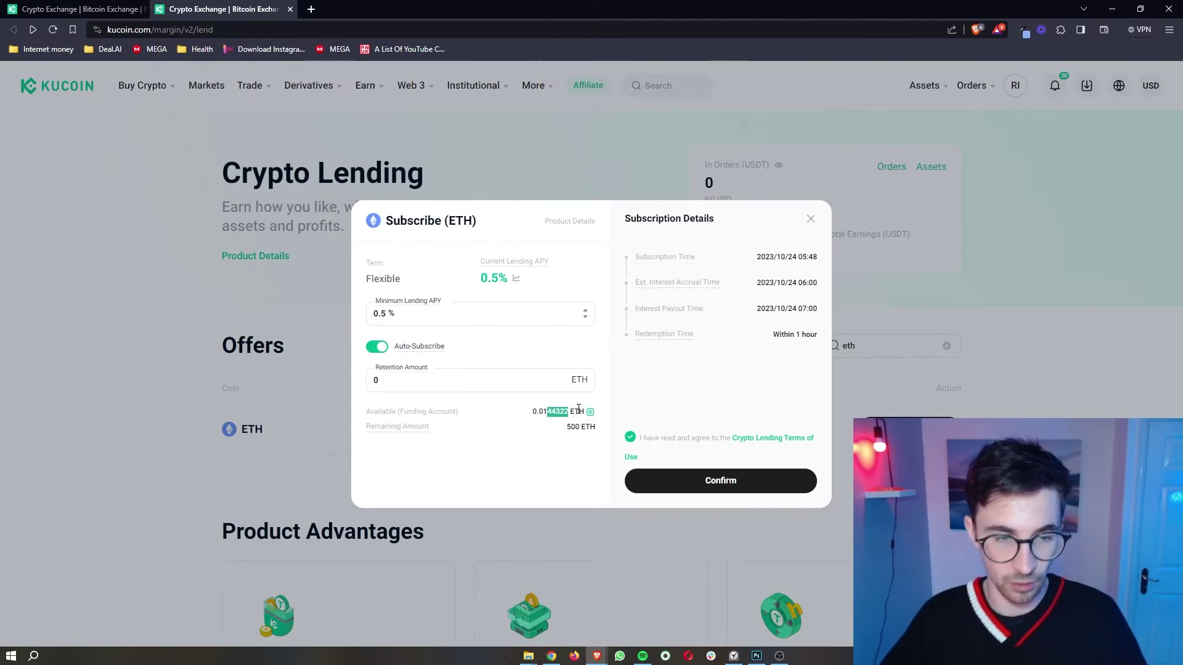
left_click(790, 398)
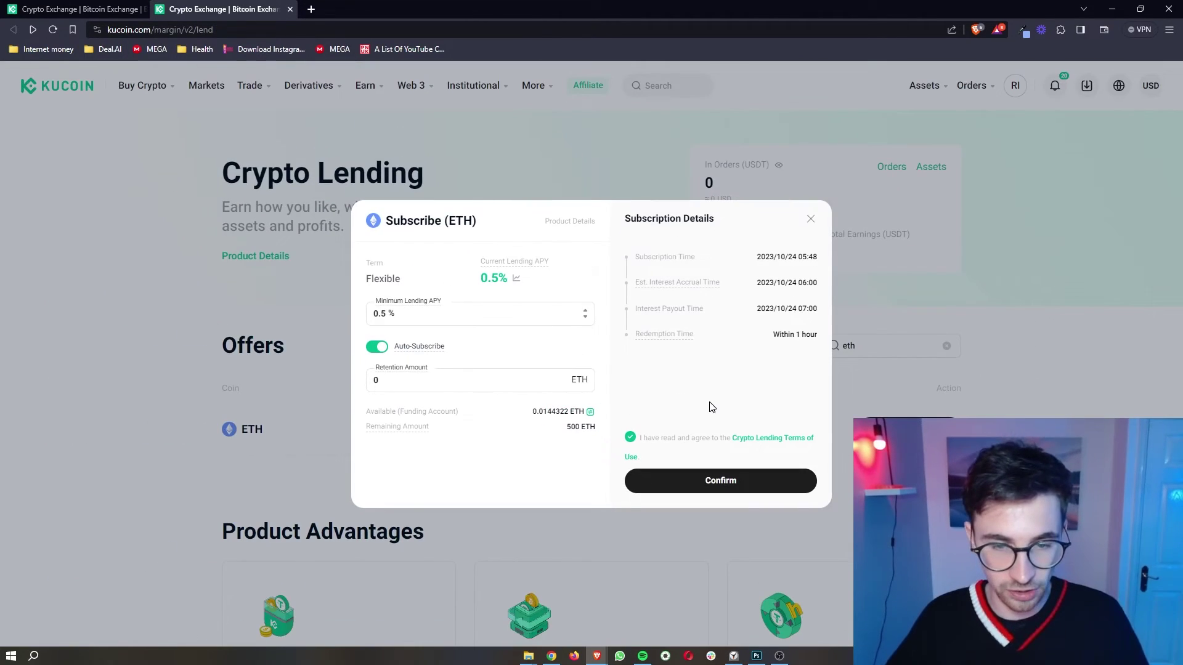
left_click(388, 385)
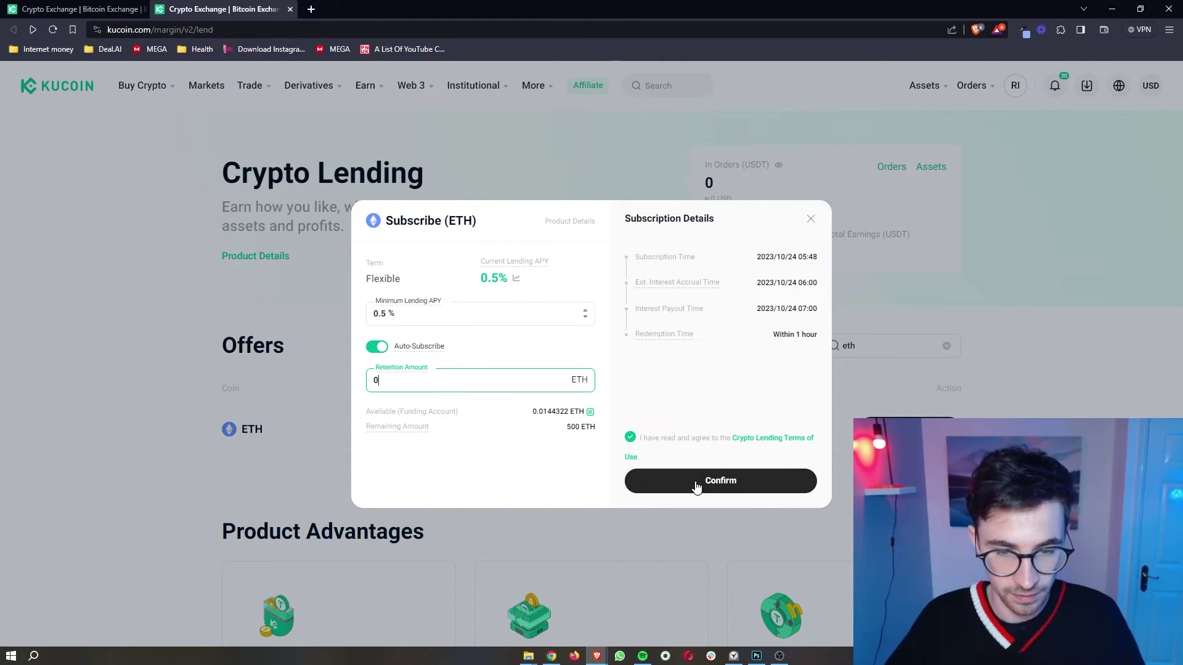
left_click(721, 482)
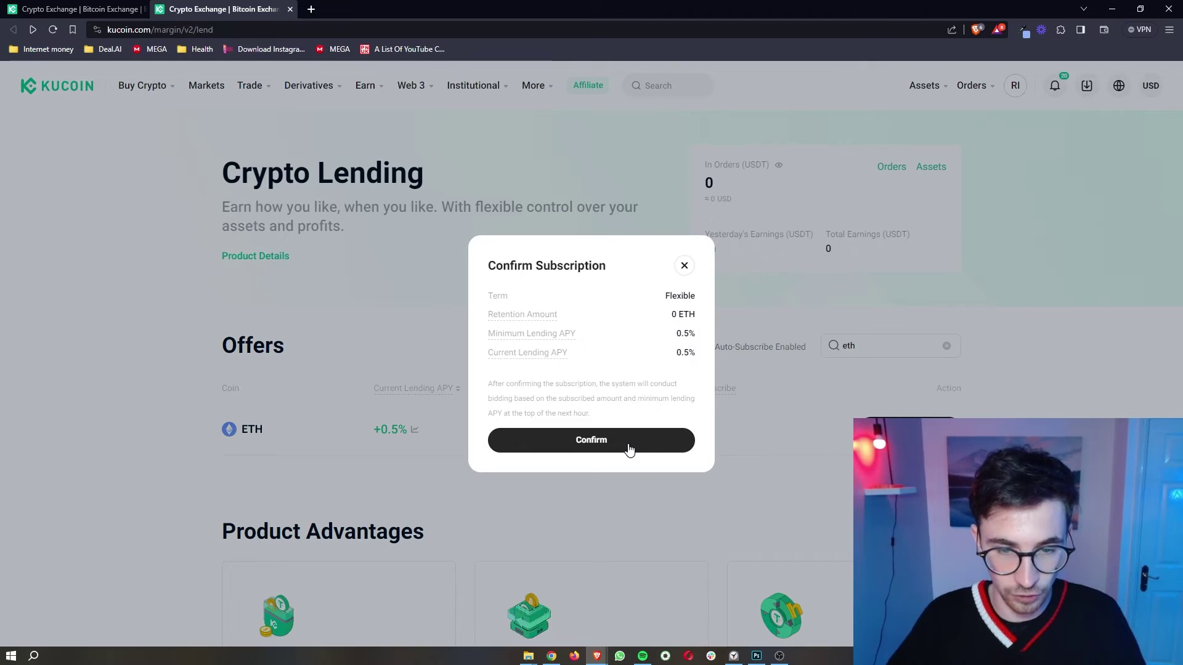
Confirm the ETH lending subscription and check the In Orders card
left_click(597, 444)
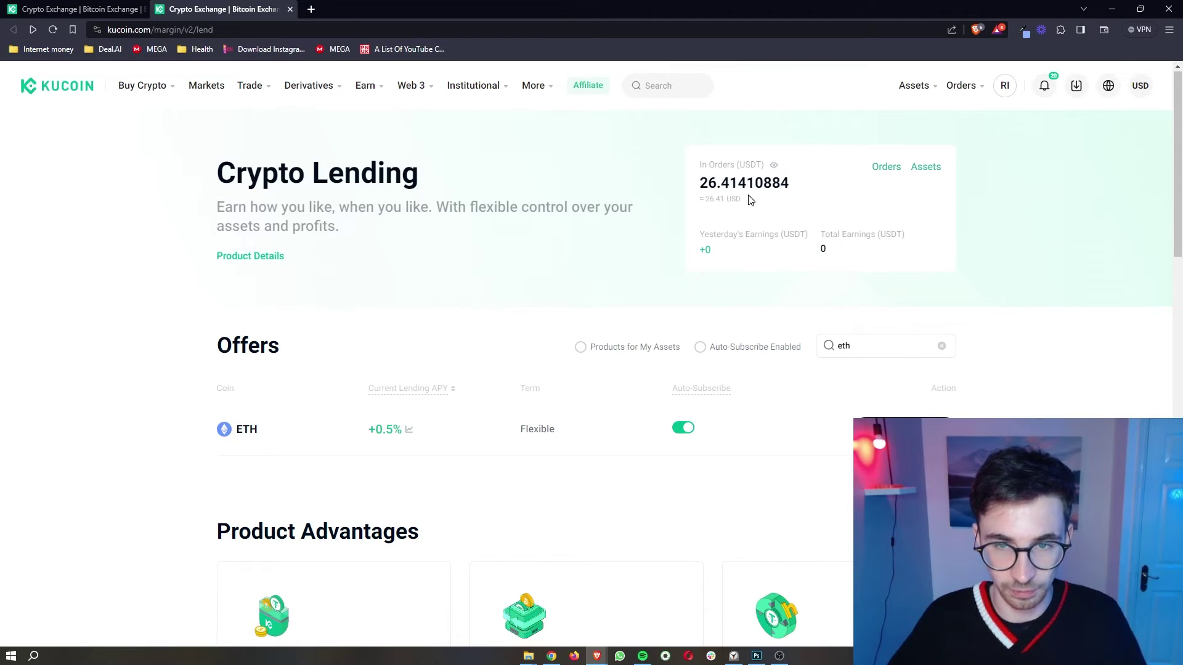
scroll(756, 212, "up", 3)
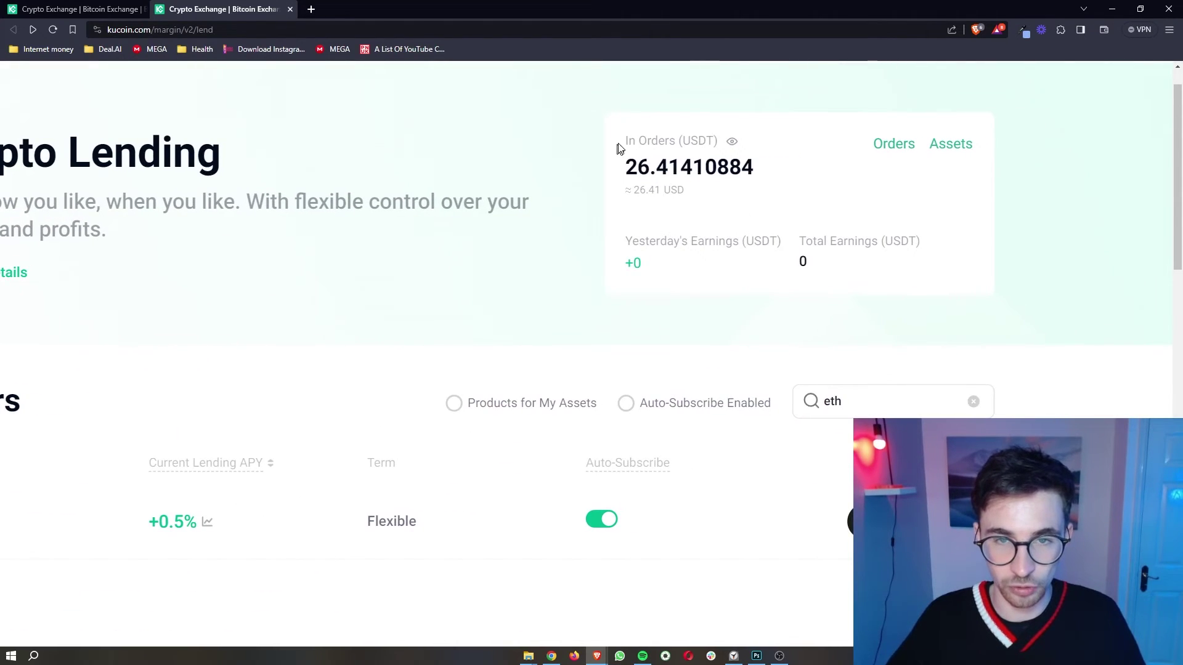
left_click_drag(620, 148, 702, 141)
Check the In Orders total 26.41410884 and yesterday's +0 earnings, then reload the page
scroll(771, 195, "down", 3)
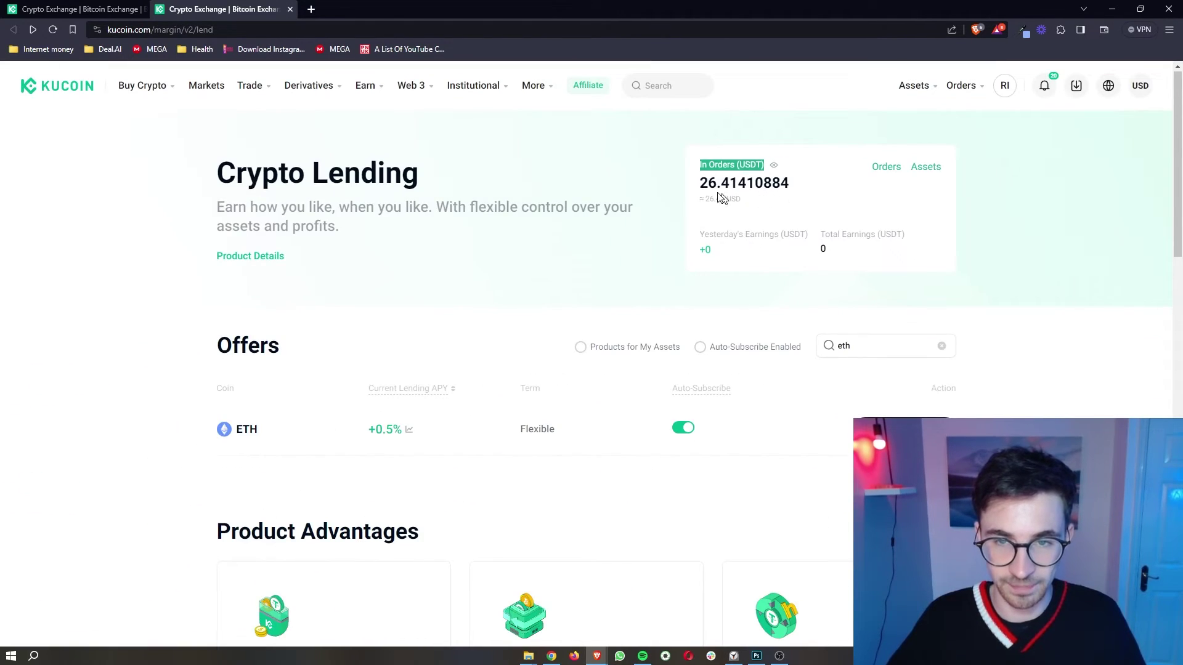
left_click_drag(698, 183, 811, 191)
left_click(830, 206)
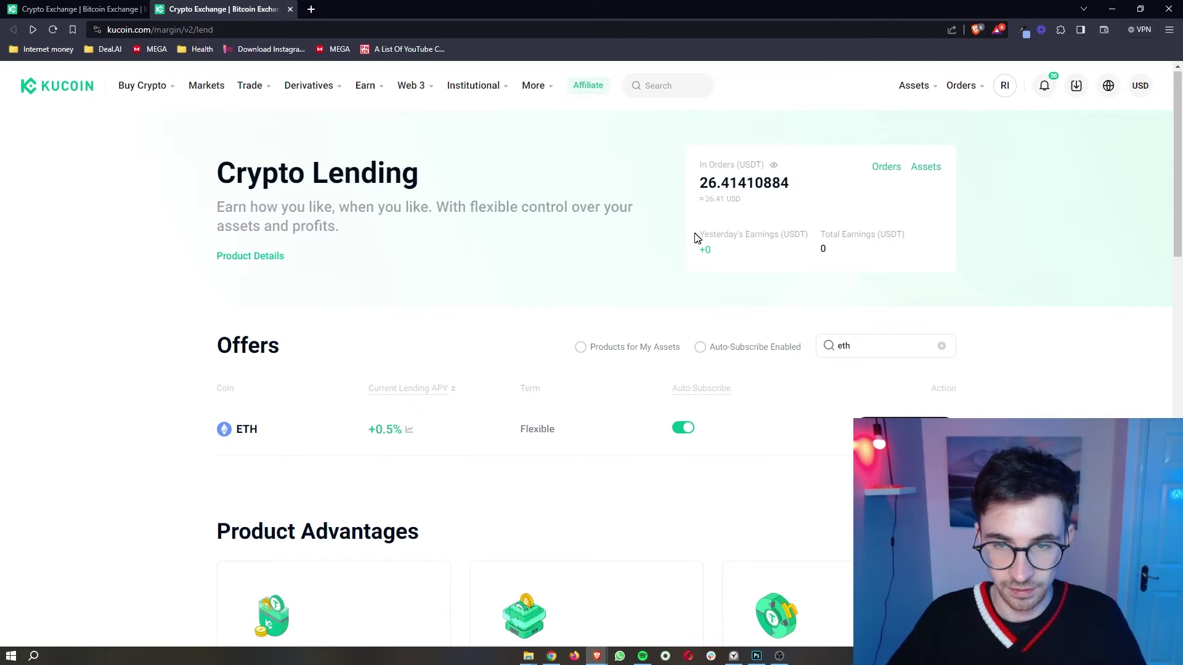
left_click_drag(697, 238, 776, 256)
left_click(728, 229)
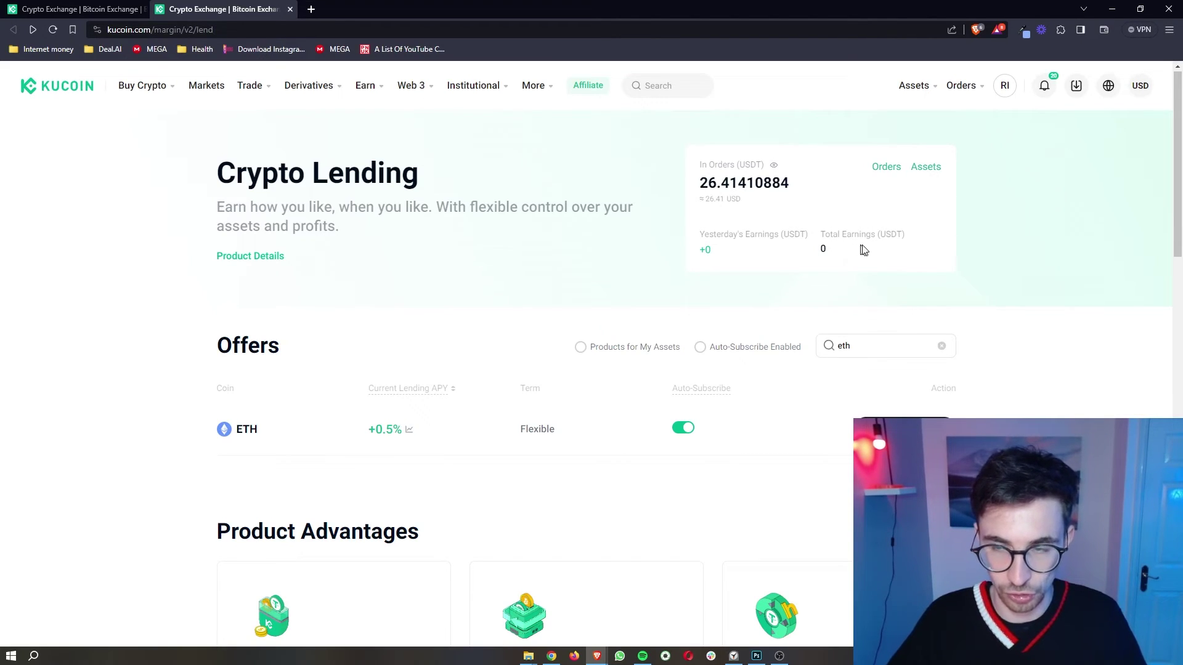
key("F5")
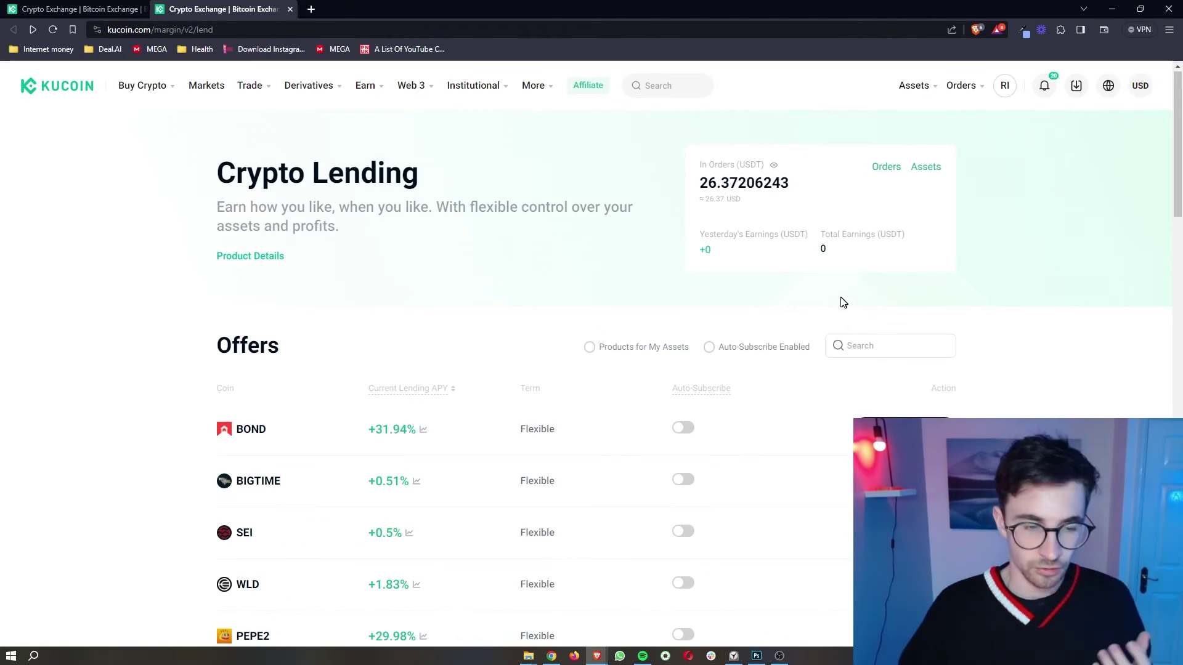
Open the lending Orders and filter subscriptions by Lent Out, then by To Be Lent
left_click(886, 177)
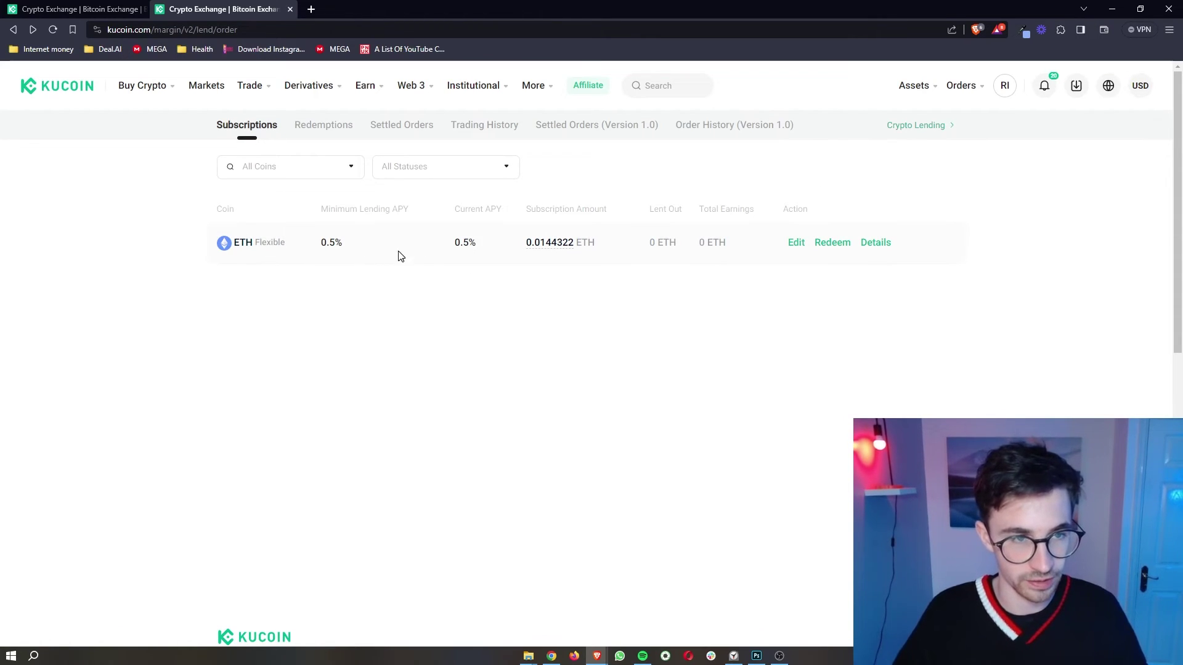
left_click(440, 168)
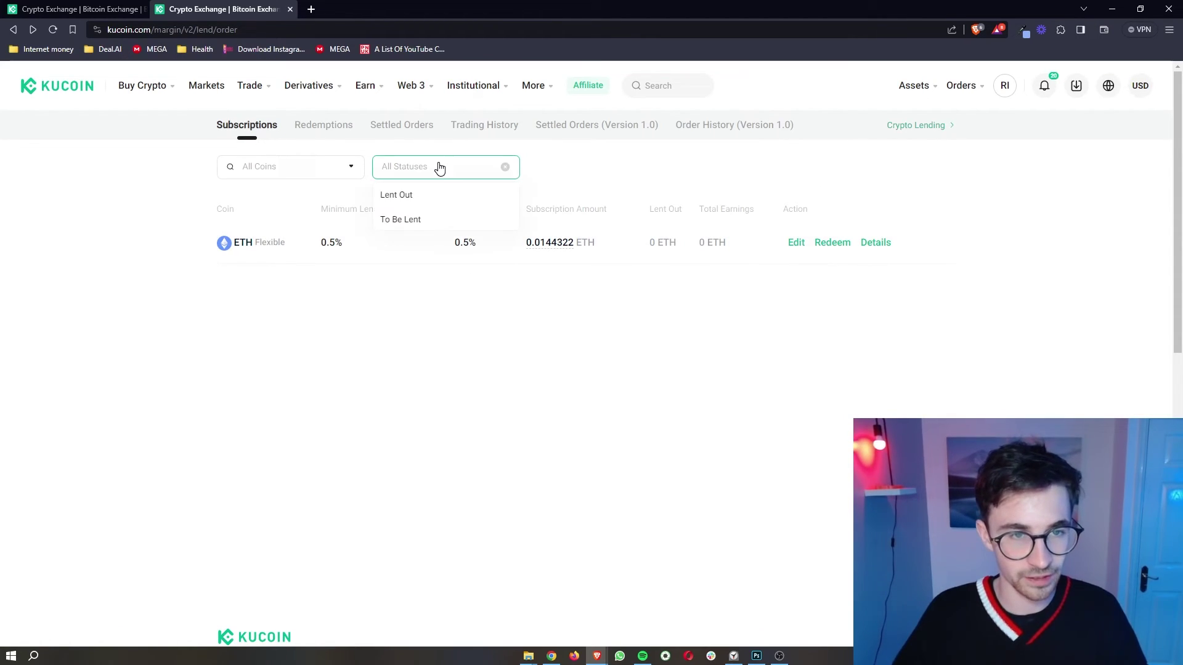
left_click(421, 197)
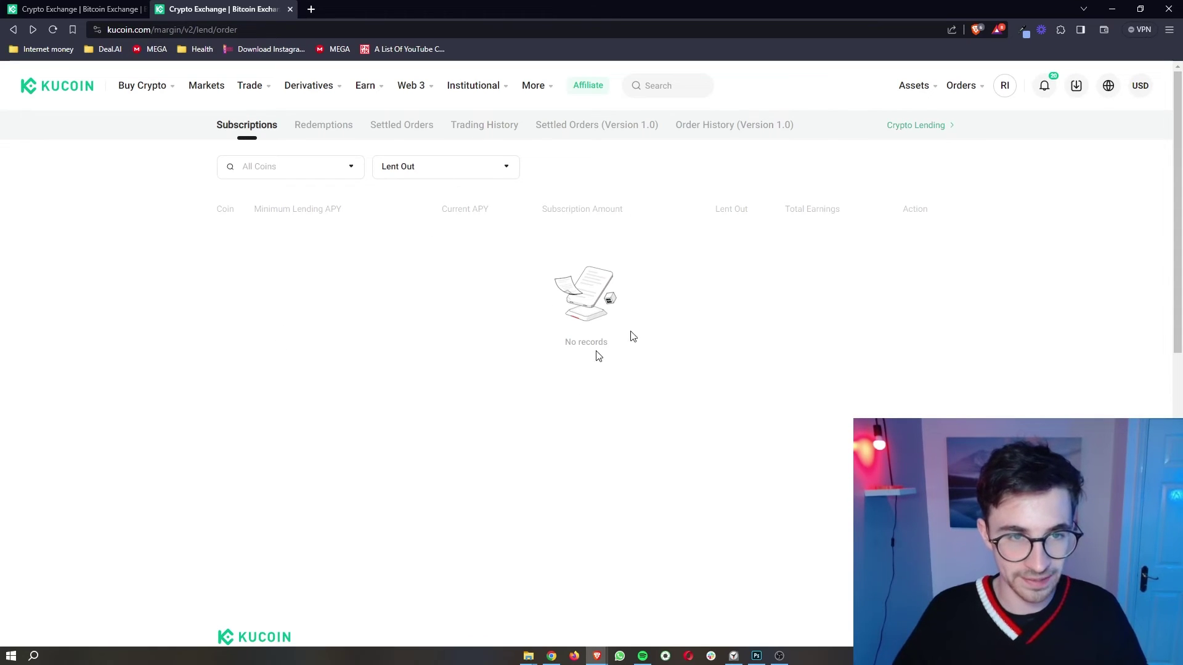
left_click(438, 165)
left_click(425, 222)
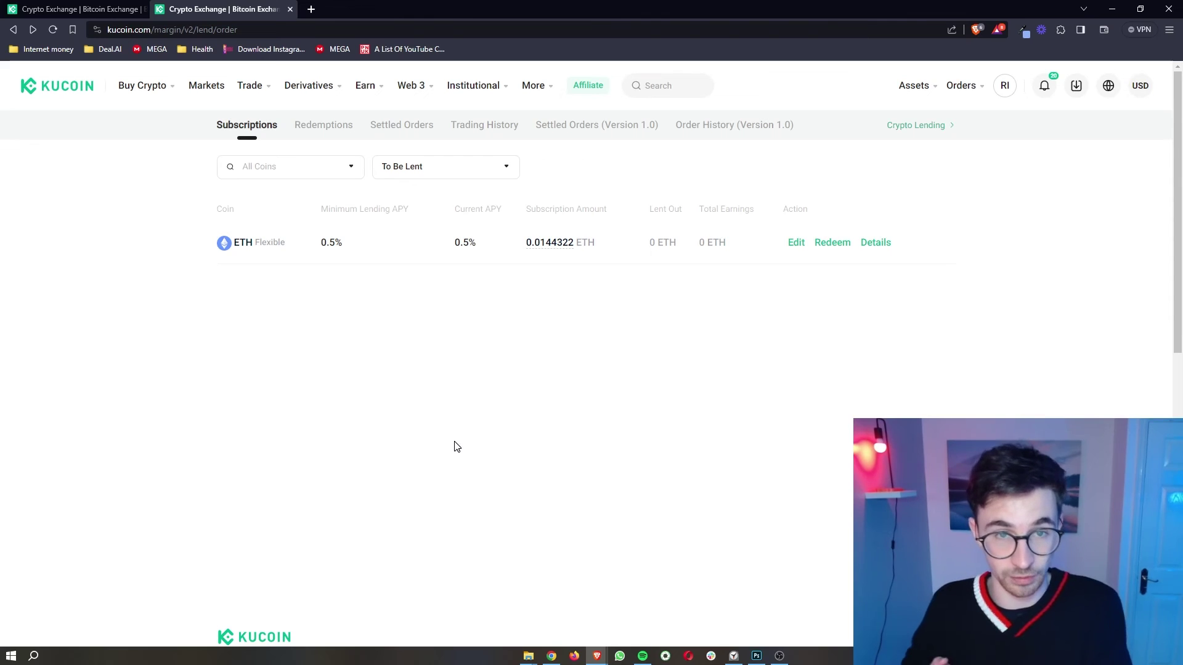
Check the Redemptions, Settled Orders and Trading History tabs of the lending orders
left_click(343, 132)
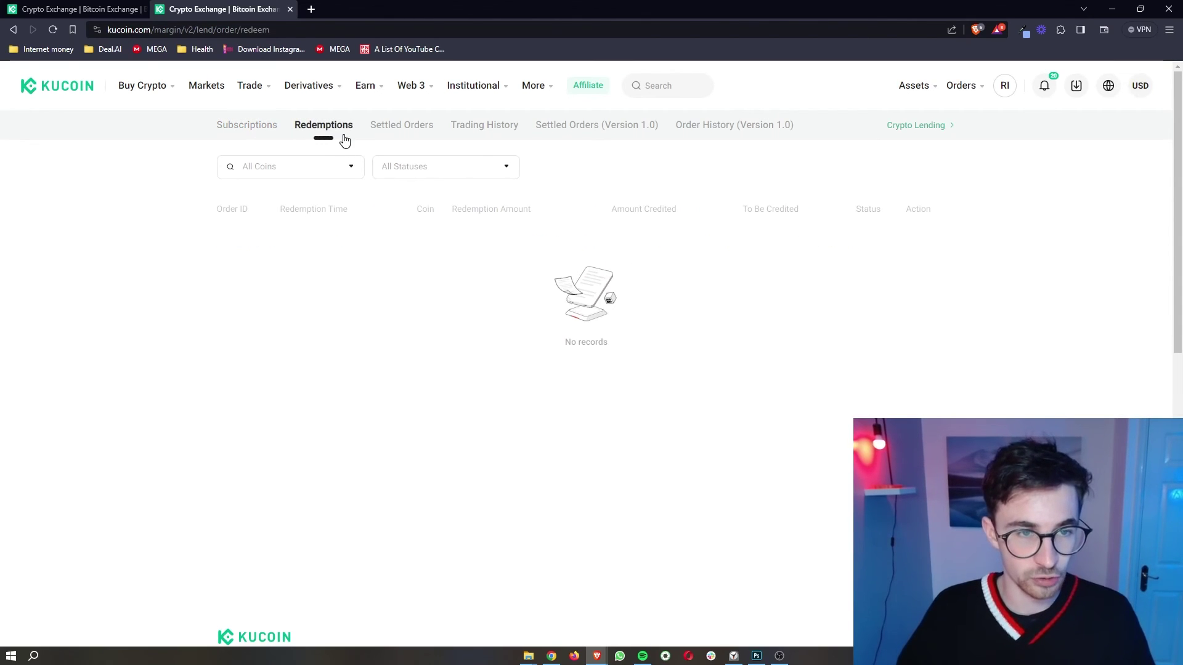
left_click(413, 128)
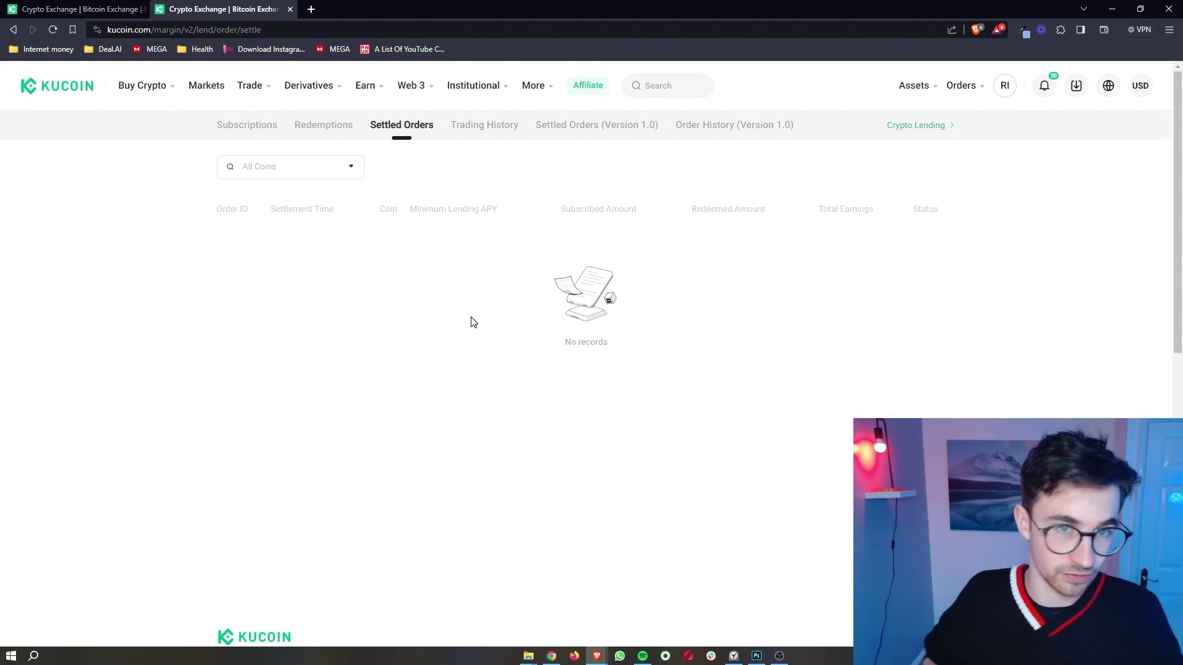
left_click(504, 137)
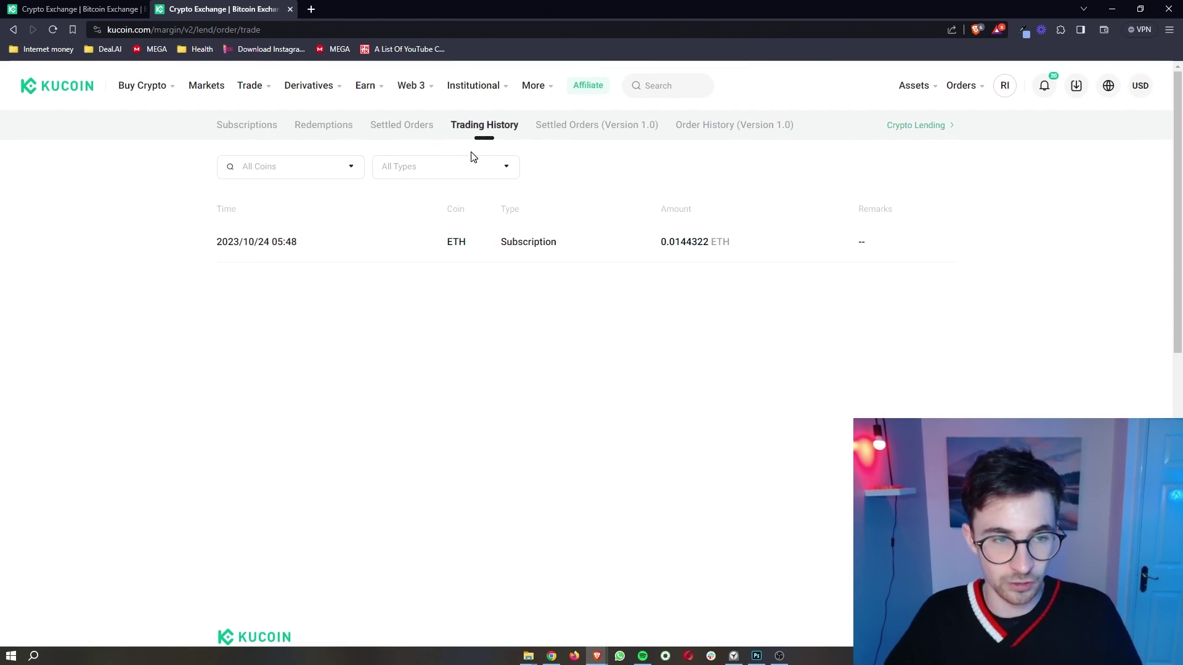
Return to the Crypto Lending offers page, now showing 26.42837588 USDT In Orders
scroll(562, 313, "left", 5)
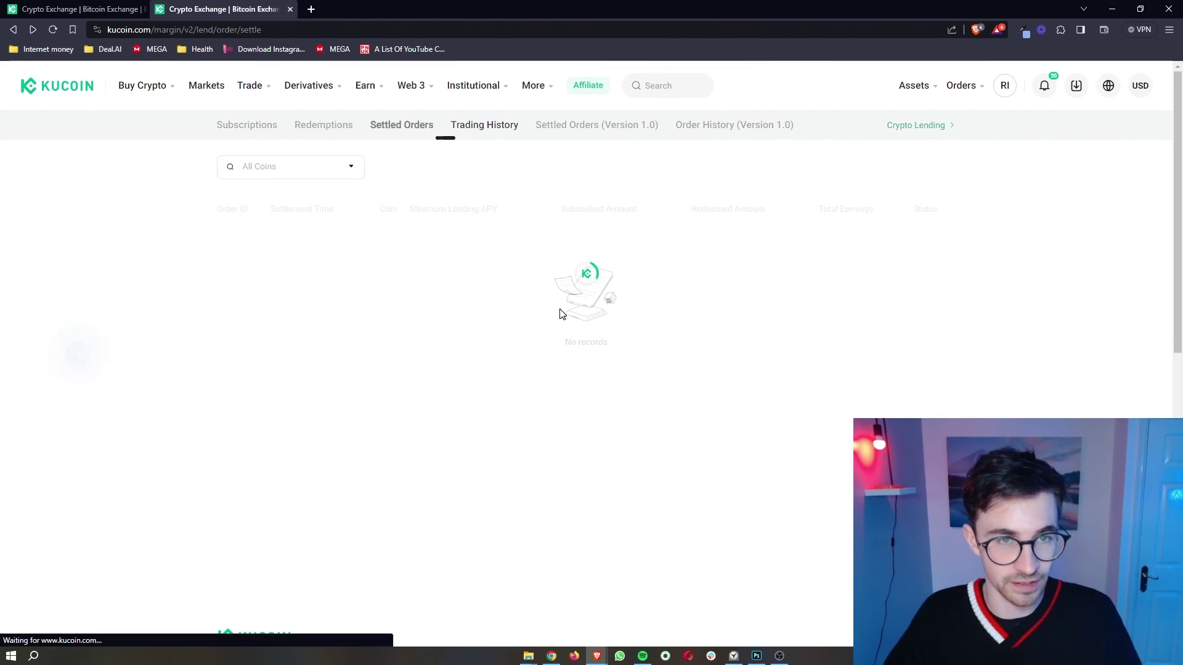
scroll(562, 313, "left", 5)
scroll(740, 346, "left", 5)
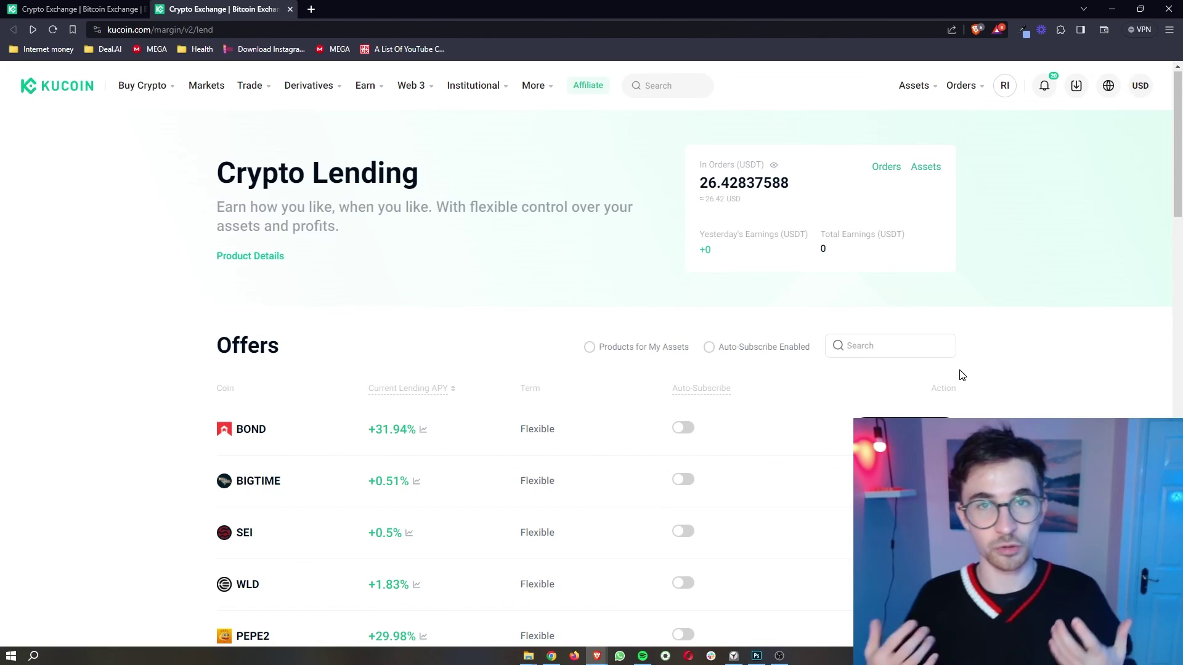